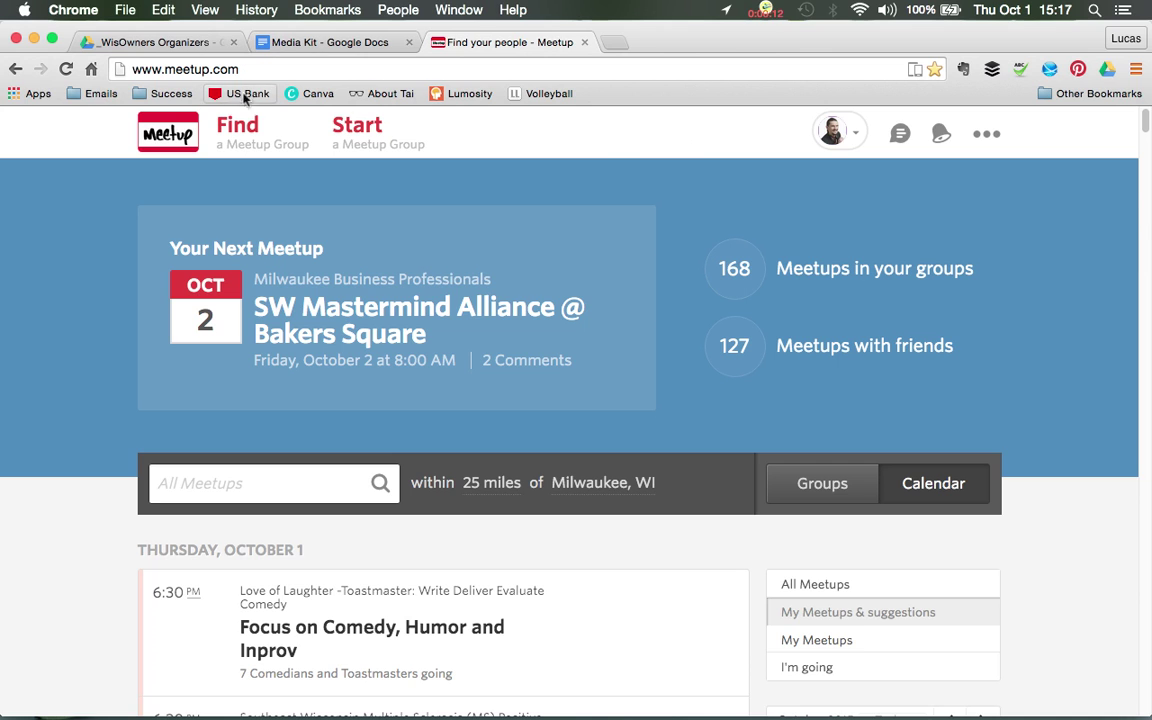
# Reload meetup.com and go to your own member profile from the avatar menu
pyautogui.click(138, 69)
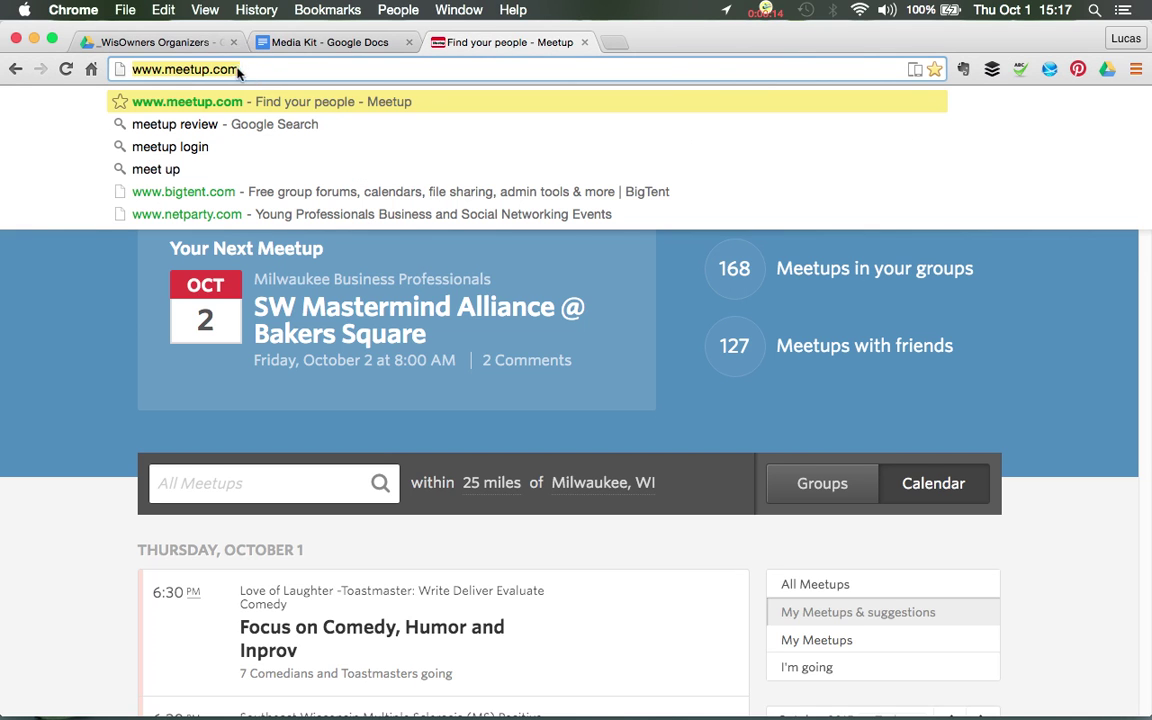
pyautogui.press('Return')
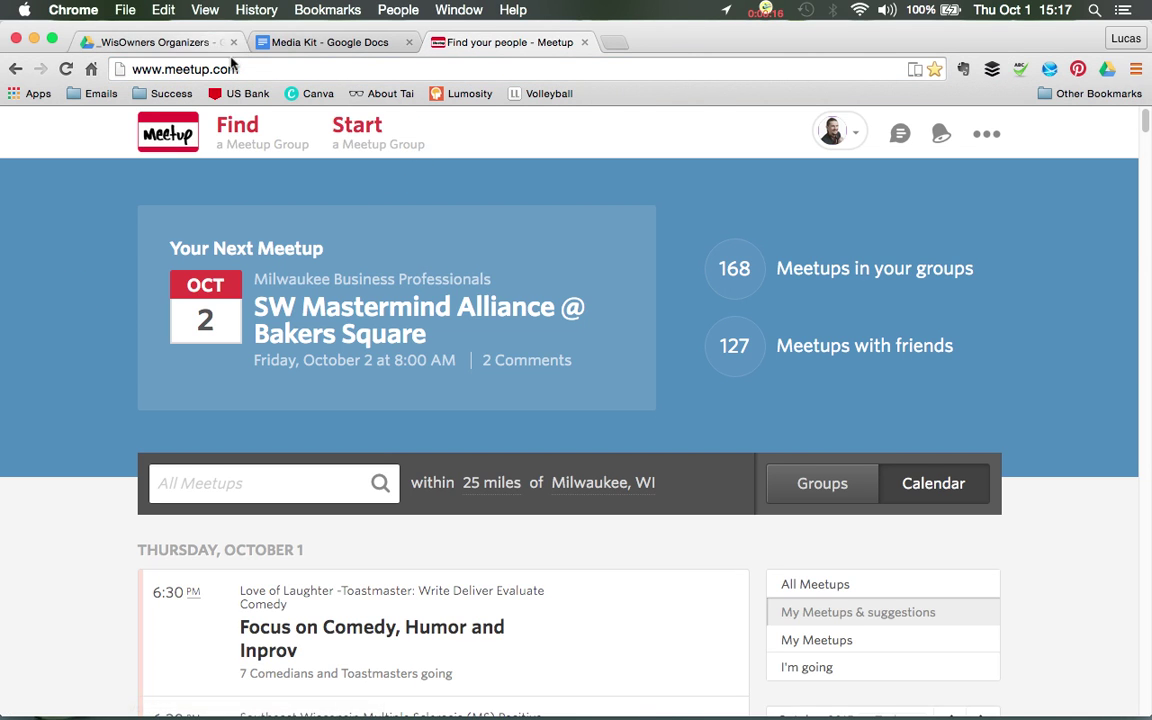
pyautogui.click(851, 140)
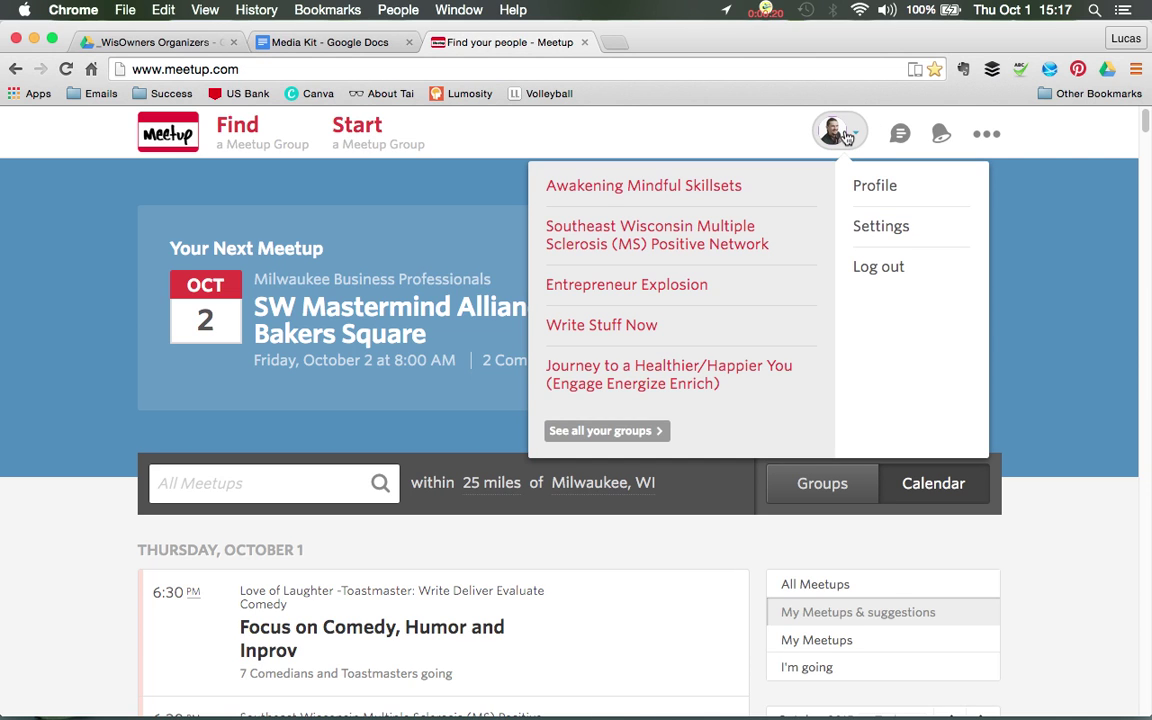
pyautogui.click(840, 143)
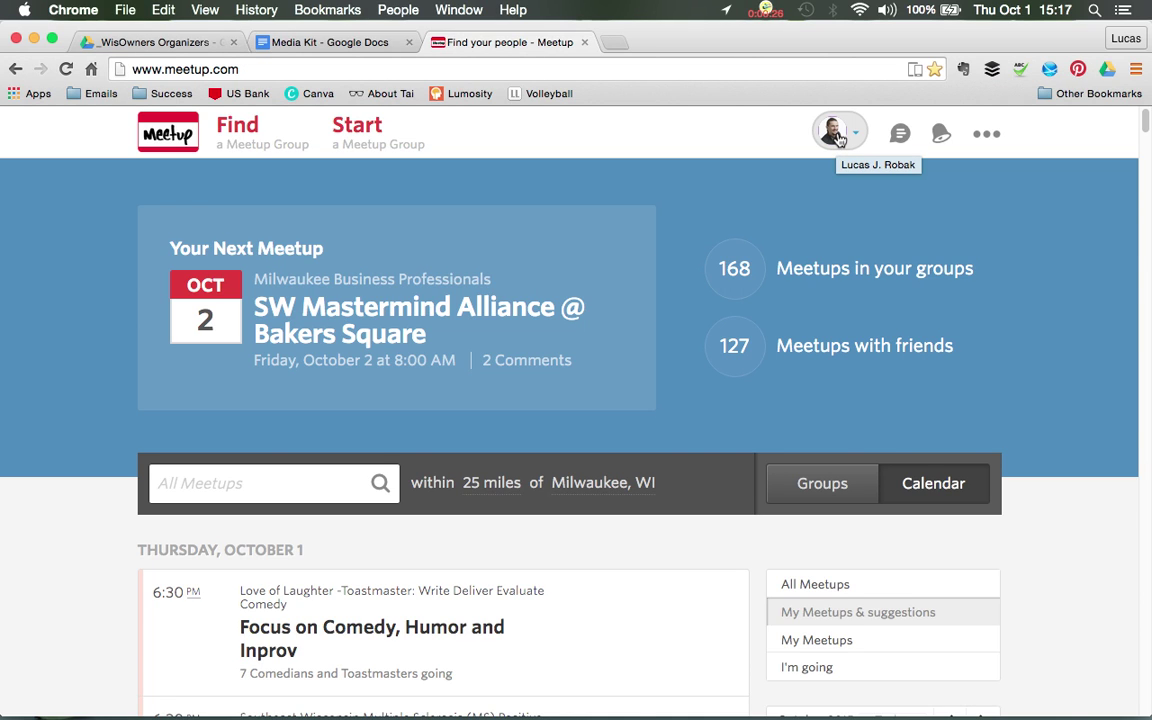
pyautogui.click(839, 139)
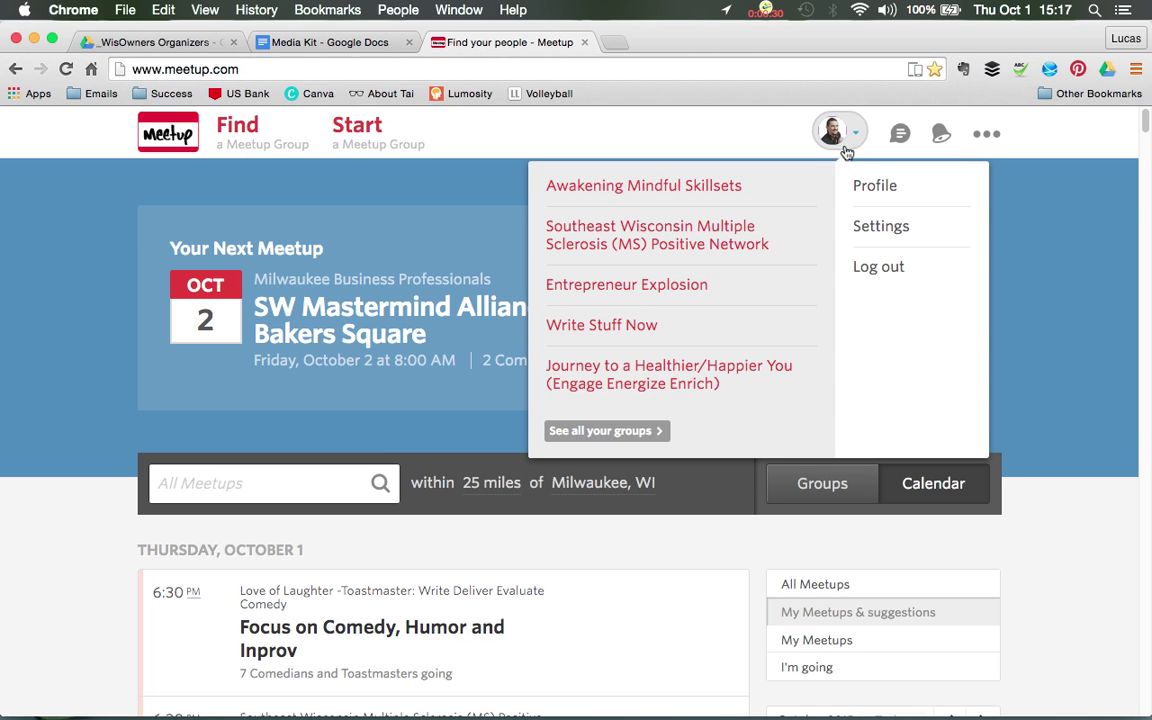
pyautogui.click(872, 186)
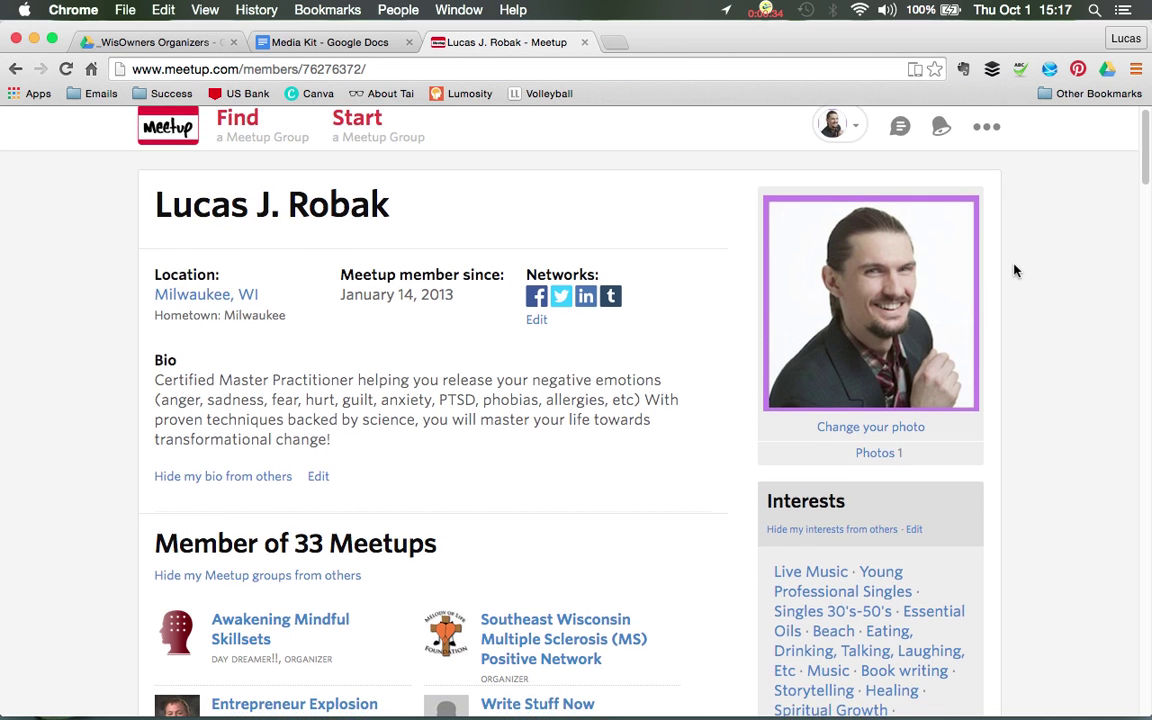
# Review the profile's bio, group memberships and interests, open the Interests editor, then reopen the account menu
pyautogui.scroll(-2, 1014, 270)
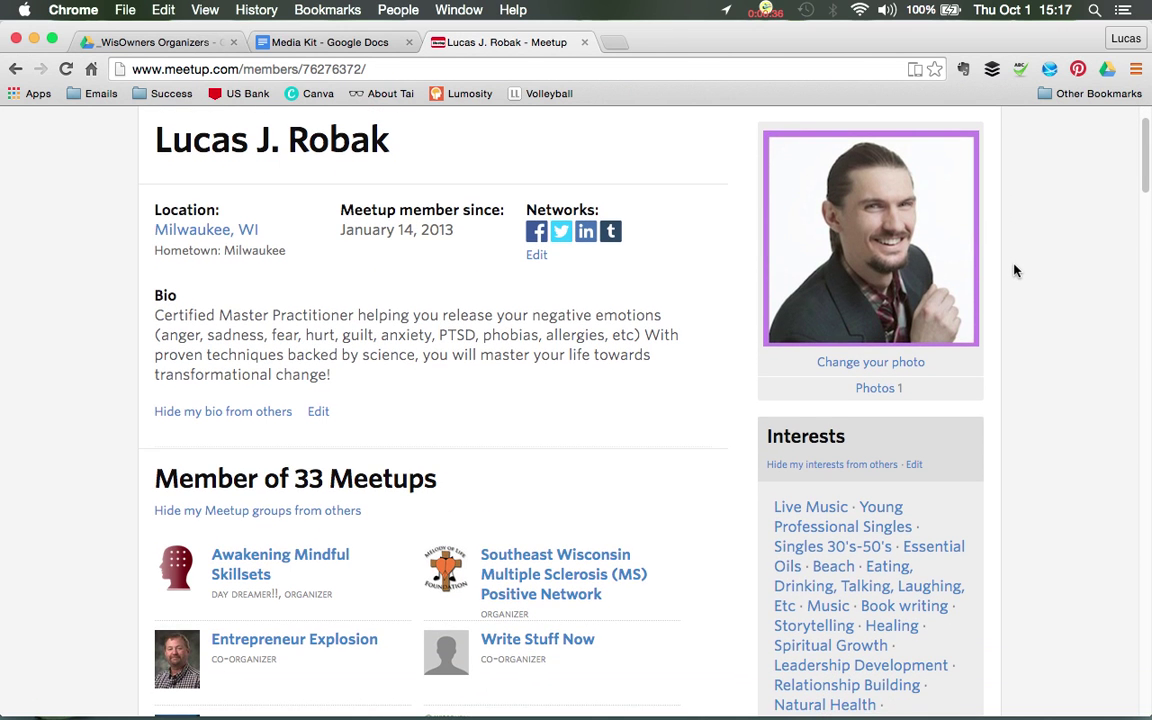
pyautogui.scroll(-10, 1014, 270)
pyautogui.scroll(10, 784, 296)
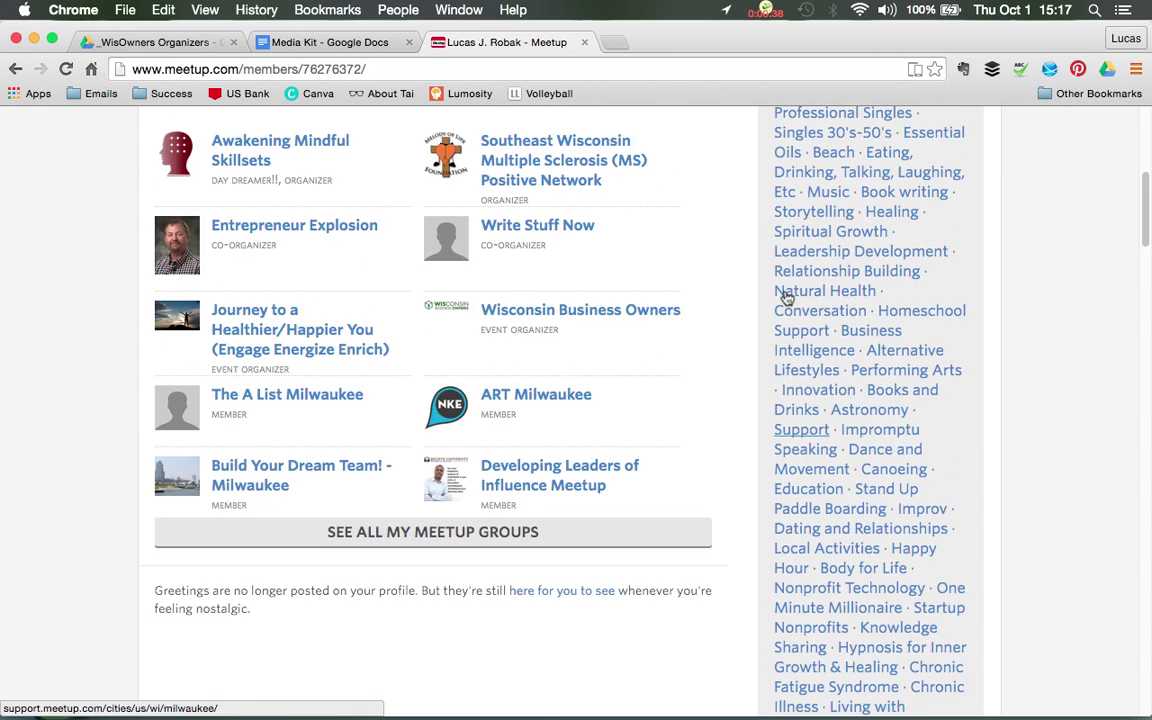
pyautogui.scroll(-5, 398, 386)
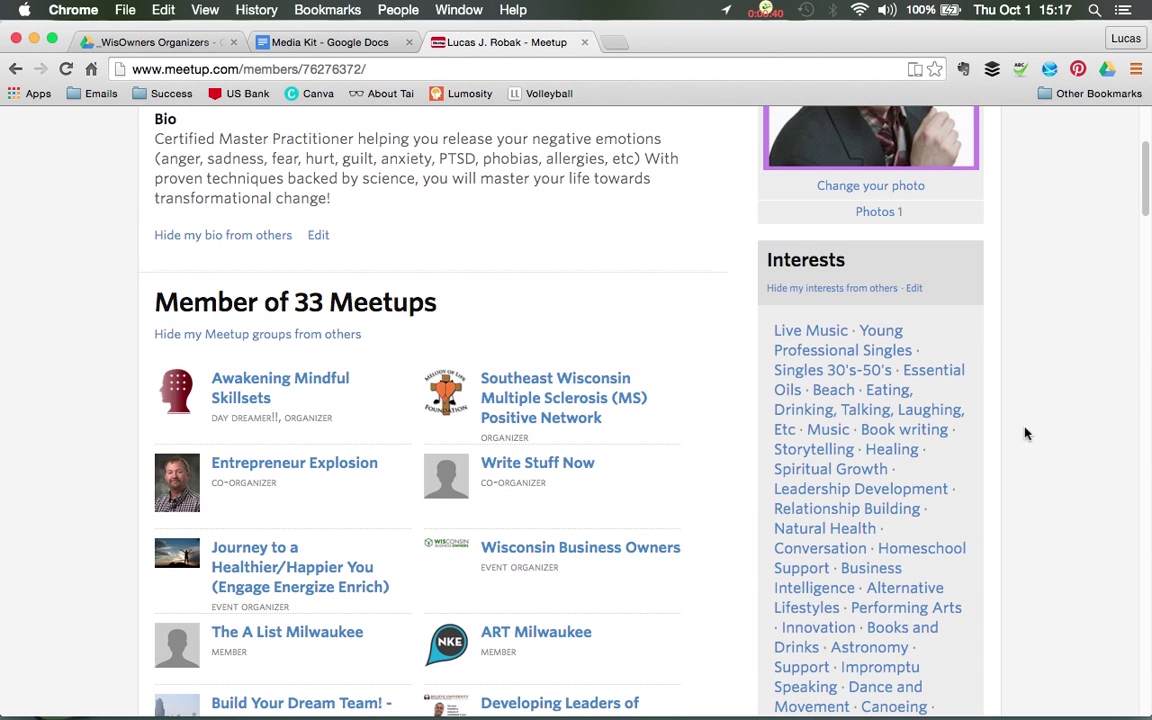
pyautogui.click(913, 289)
pyautogui.scroll(2, 1036, 289)
pyautogui.scroll(3, 1036, 289)
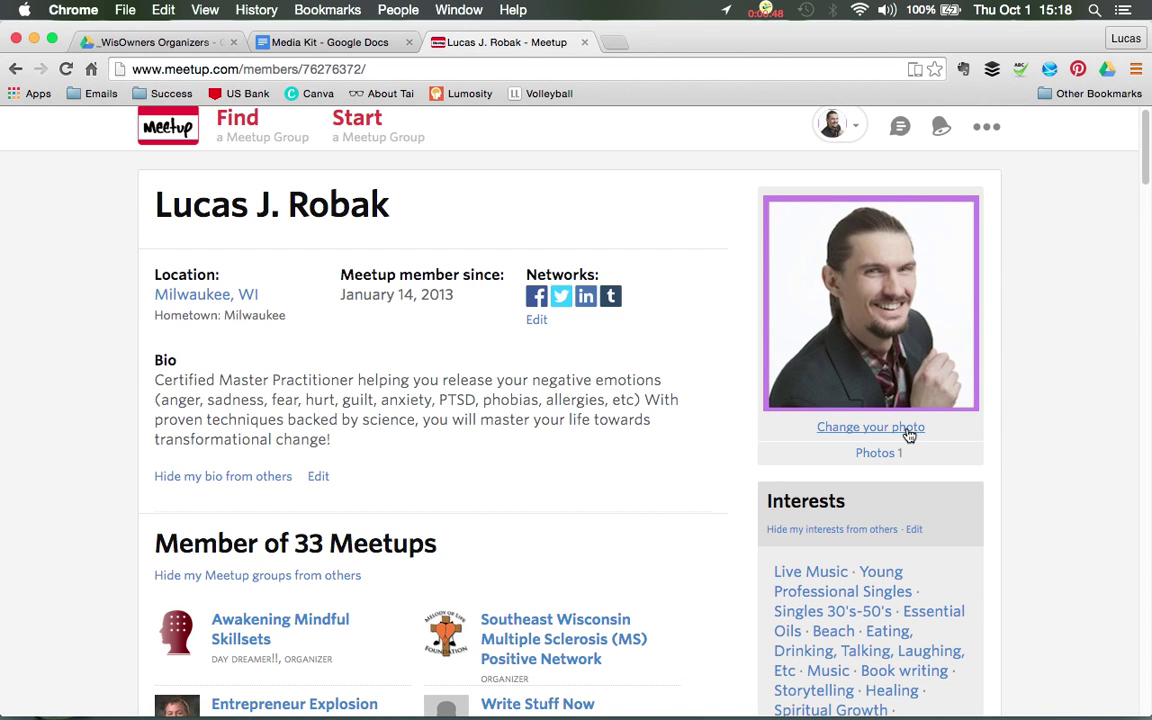
pyautogui.click(835, 125)
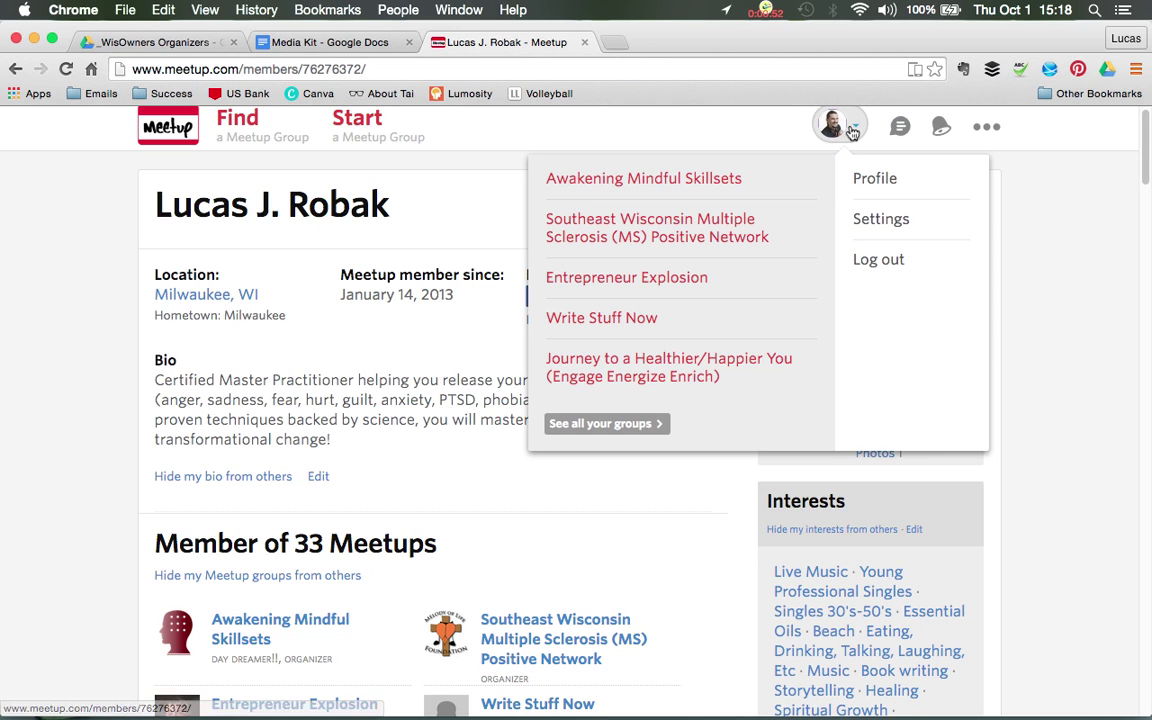
# Dismiss the account menu and highlight the Certified Master Practitioner bio paragraph
pyautogui.click(1032, 221)
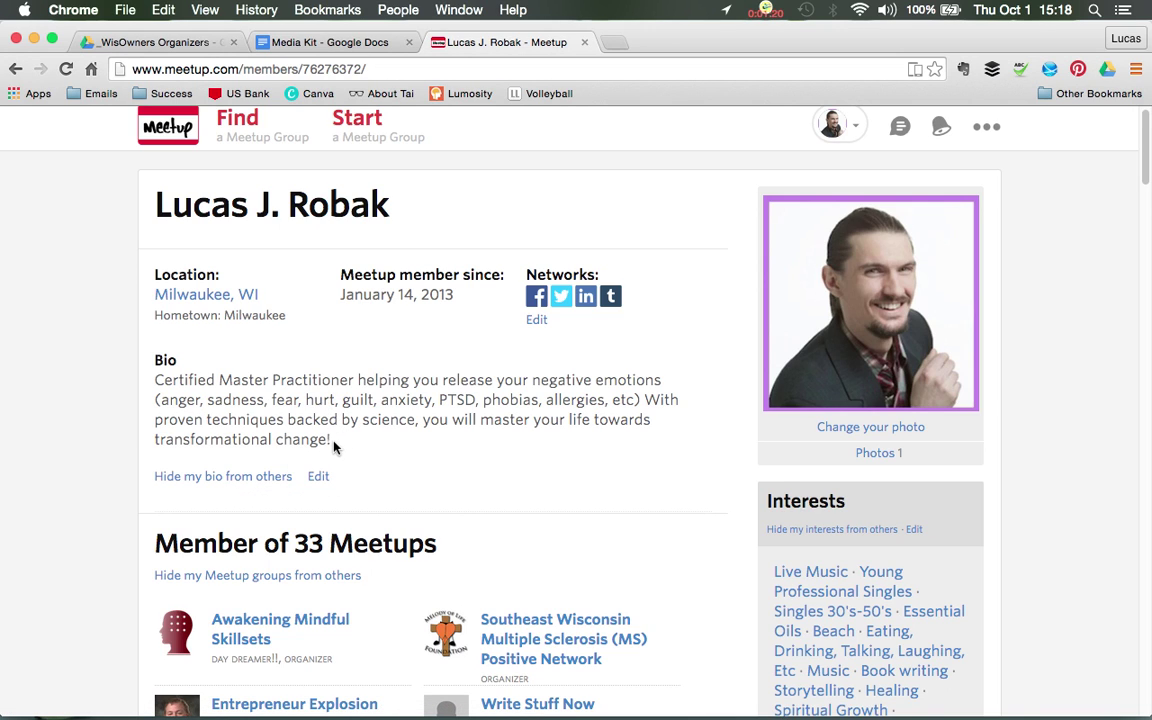
pyautogui.moveTo(335, 442); pyautogui.dragTo(147, 383)
# Open Wisconsin Business Owners from the Member of 33 Meetups list
pyautogui.scroll(1, 490, 328)
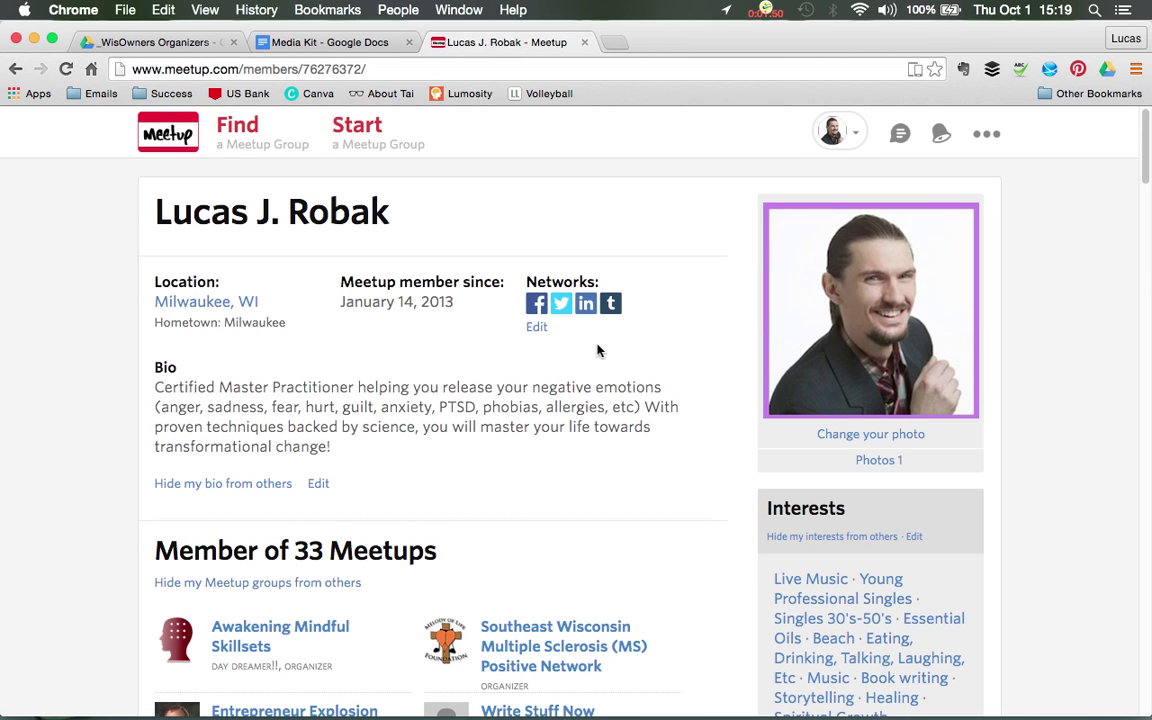
pyautogui.scroll(-5, 580, 348)
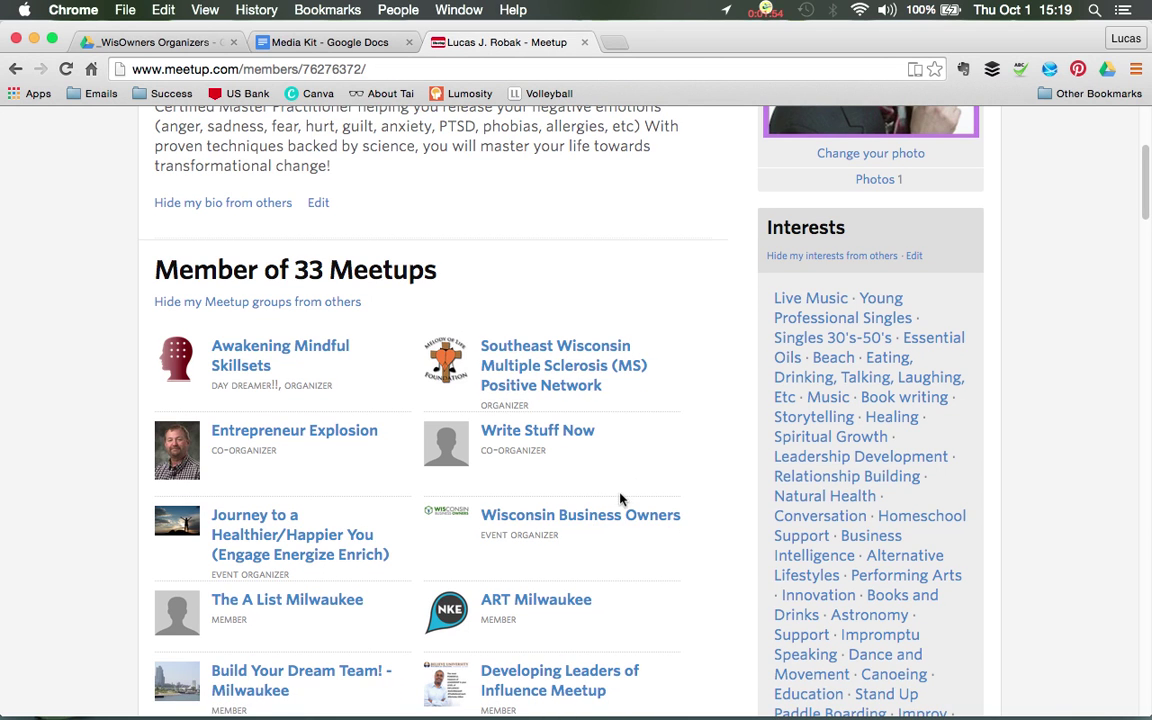
pyautogui.click(622, 517)
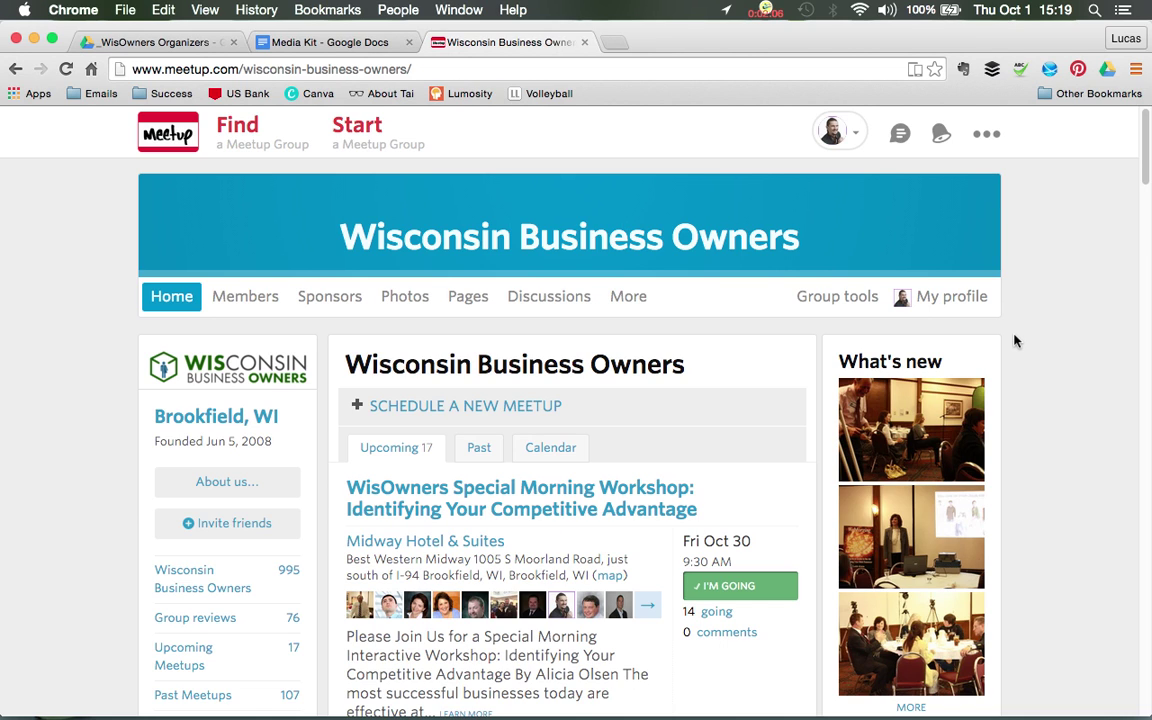
# Show your Wisconsin Business Owners profile with the Event Organizer role and 13 attended Meetups
pyautogui.moveTo(948, 300)
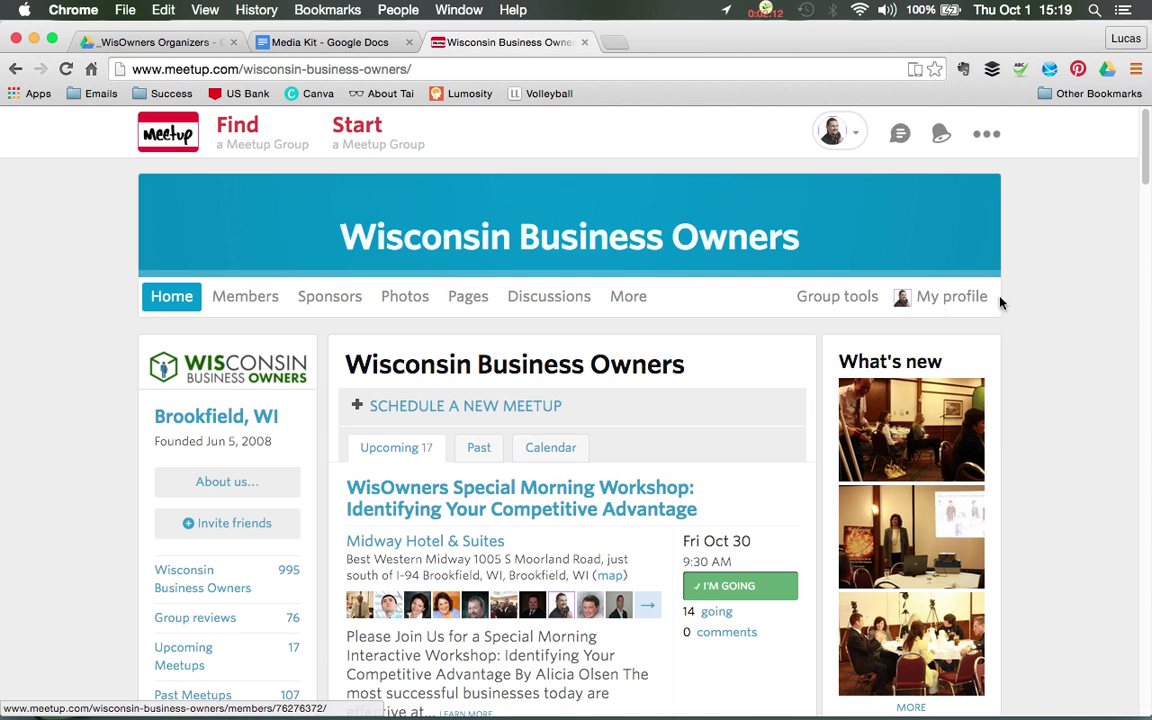
pyautogui.click(852, 134)
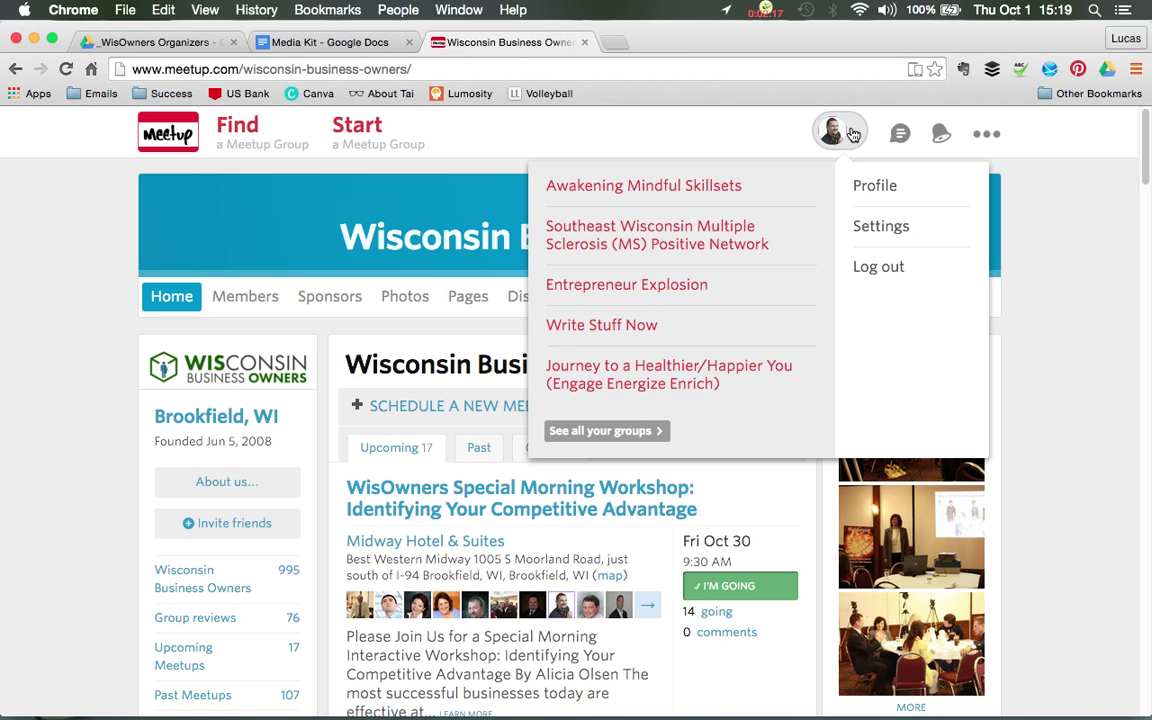
pyautogui.click(852, 134)
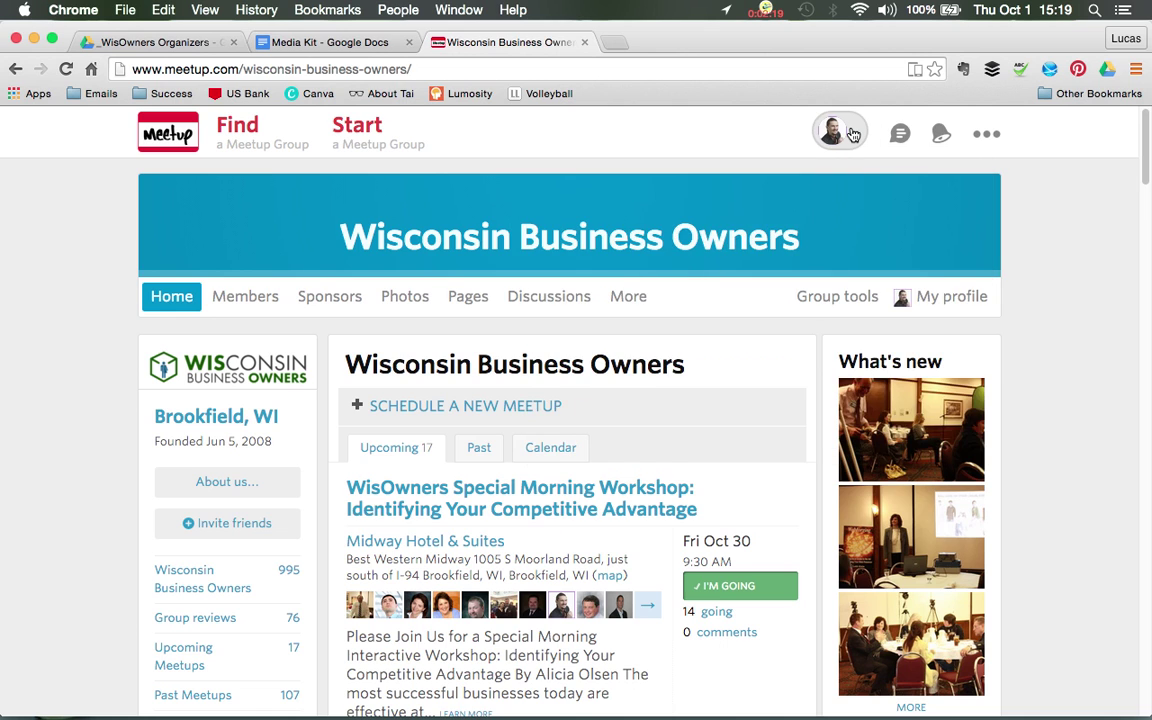
pyautogui.click(943, 306)
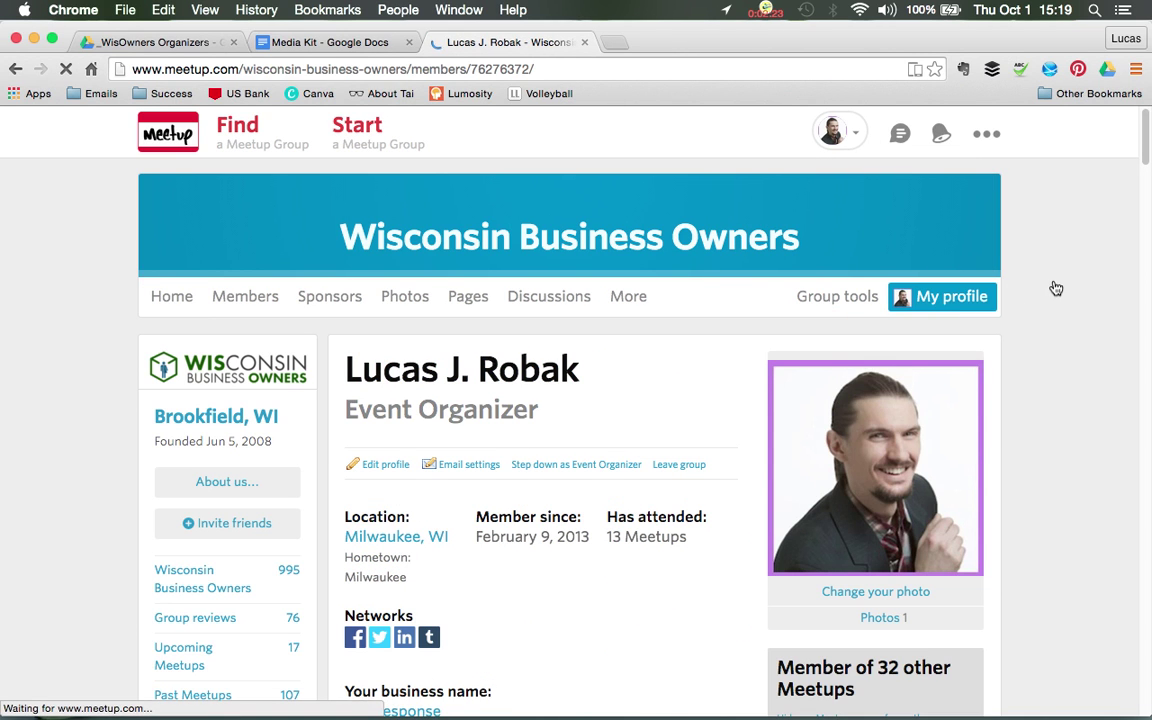
# View the single profile photo in the photo viewer, then close the viewer
pyautogui.scroll(-3, 1055, 287)
pyautogui.scroll(3, 1055, 287)
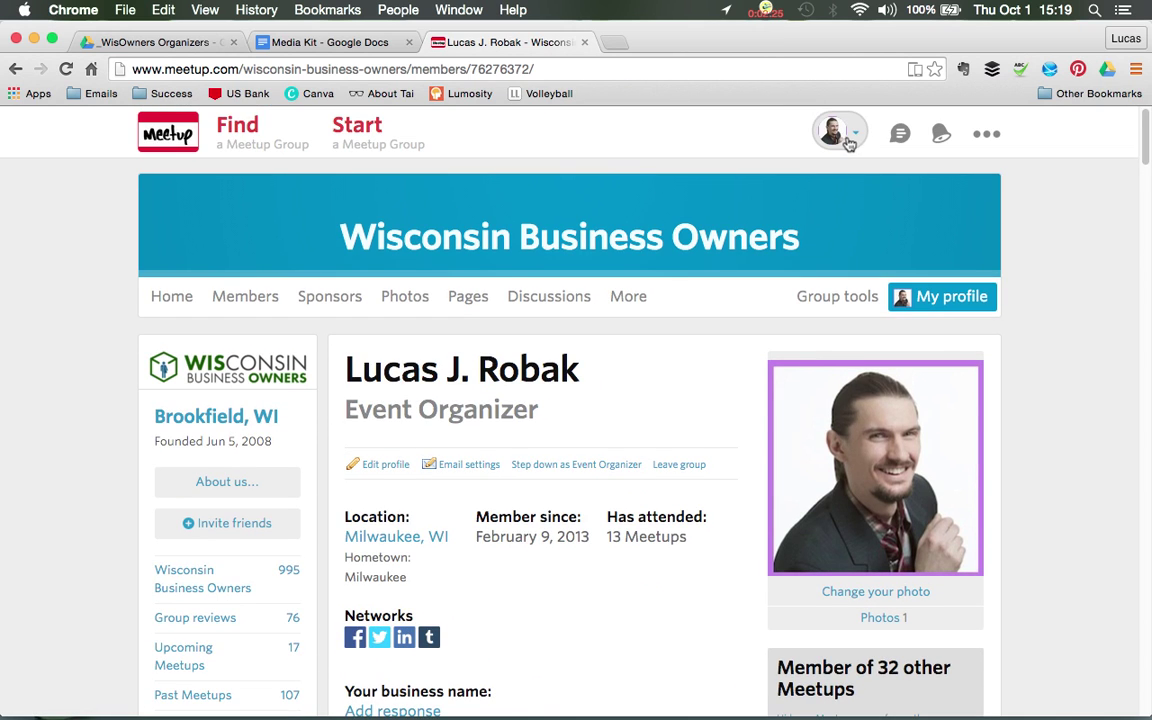
pyautogui.moveTo(943, 296)
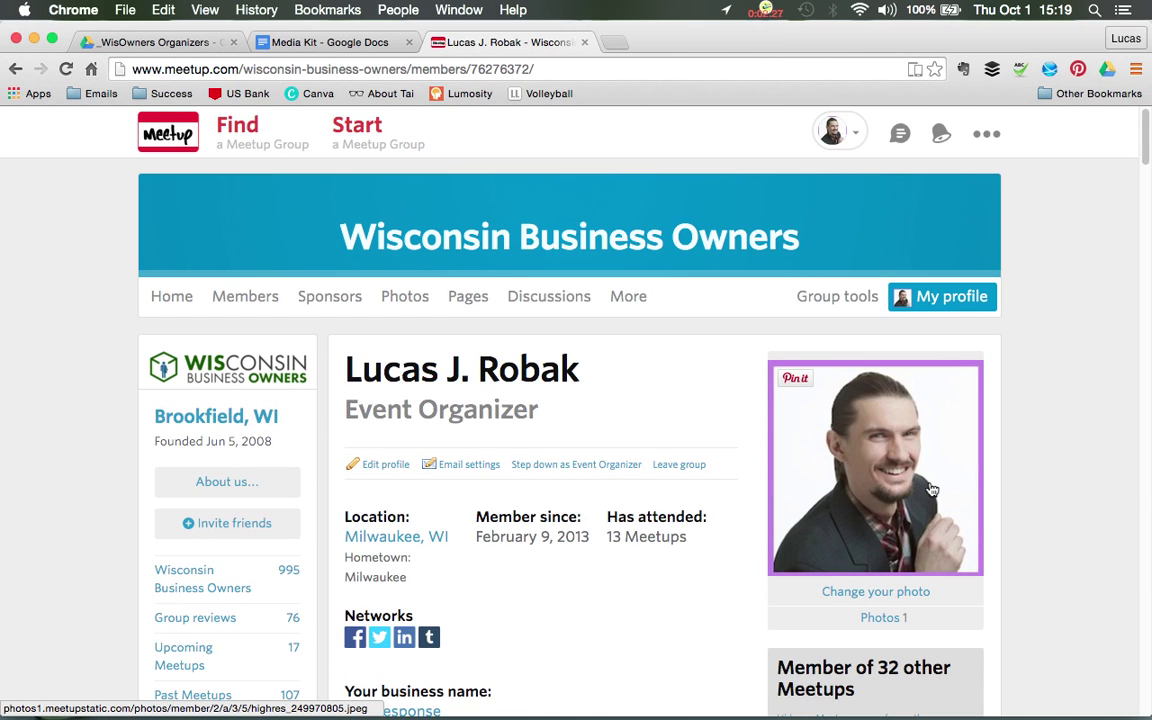
pyautogui.scroll(-3, 895, 485)
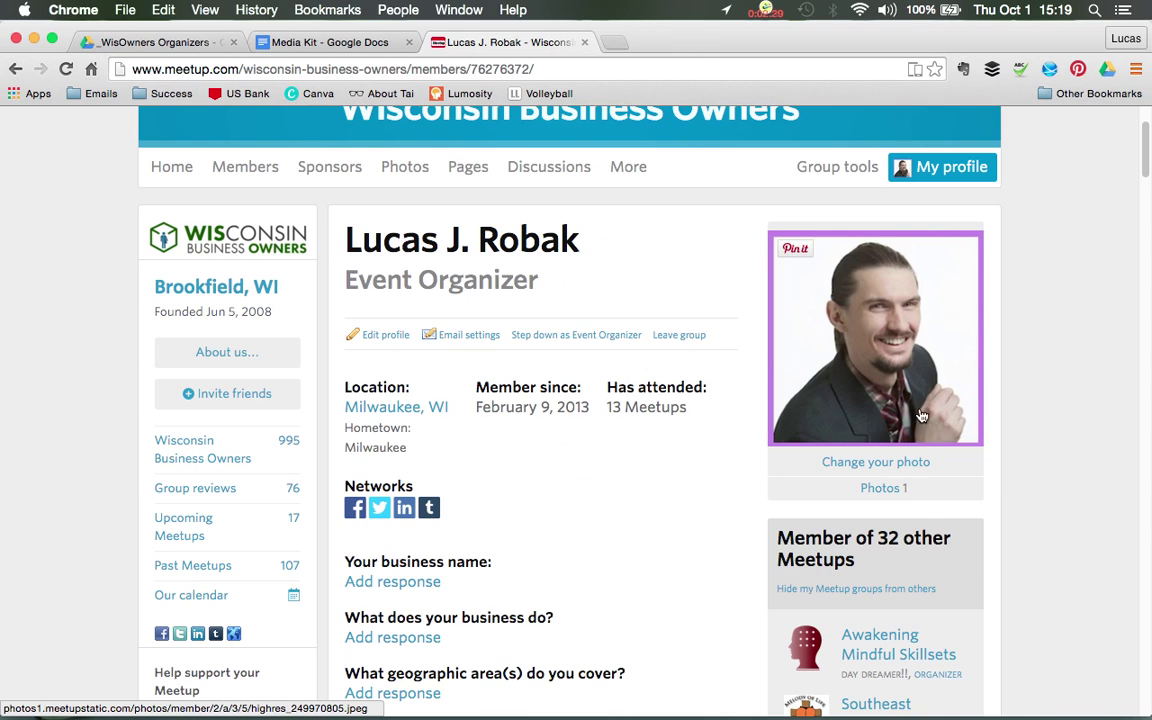
pyautogui.click(895, 490)
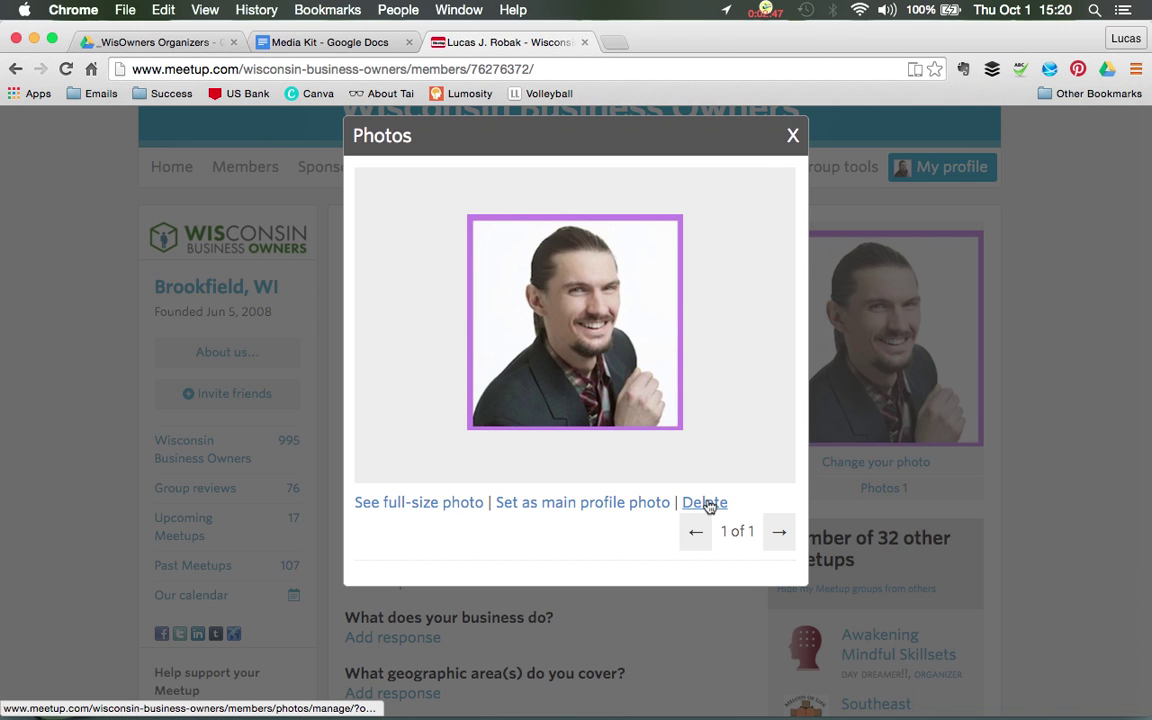
pyautogui.click(790, 136)
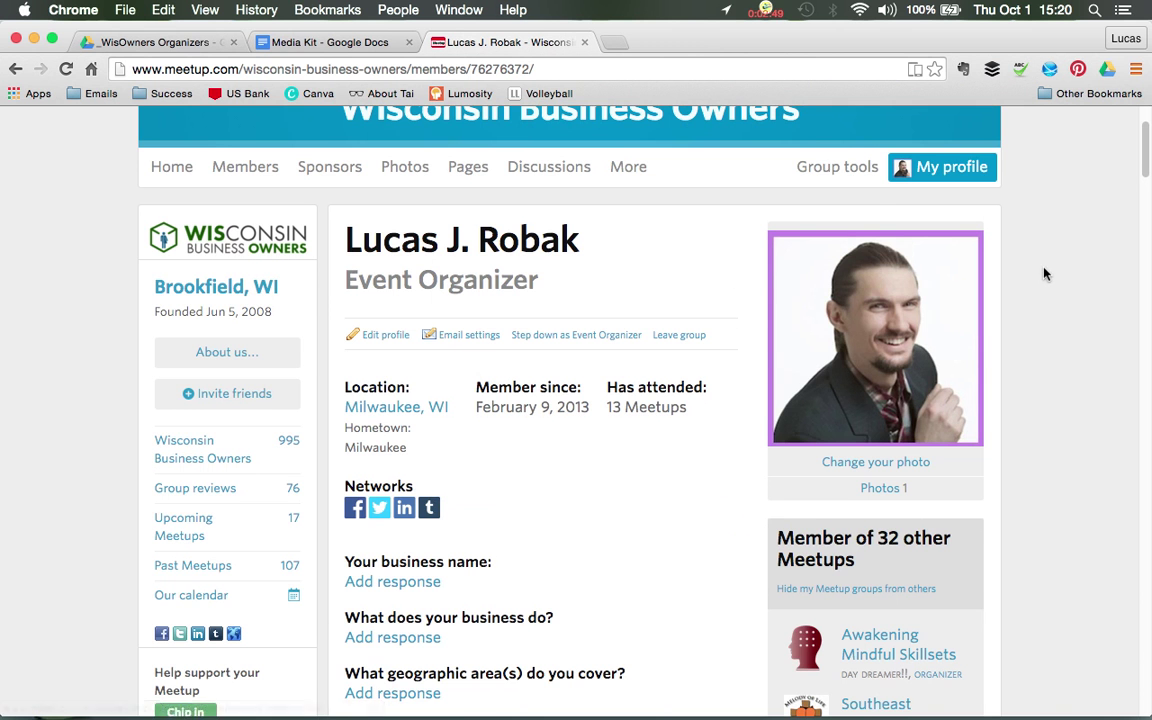
pyautogui.scroll(-3, 1043, 275)
pyautogui.scroll(-3, 1043, 277)
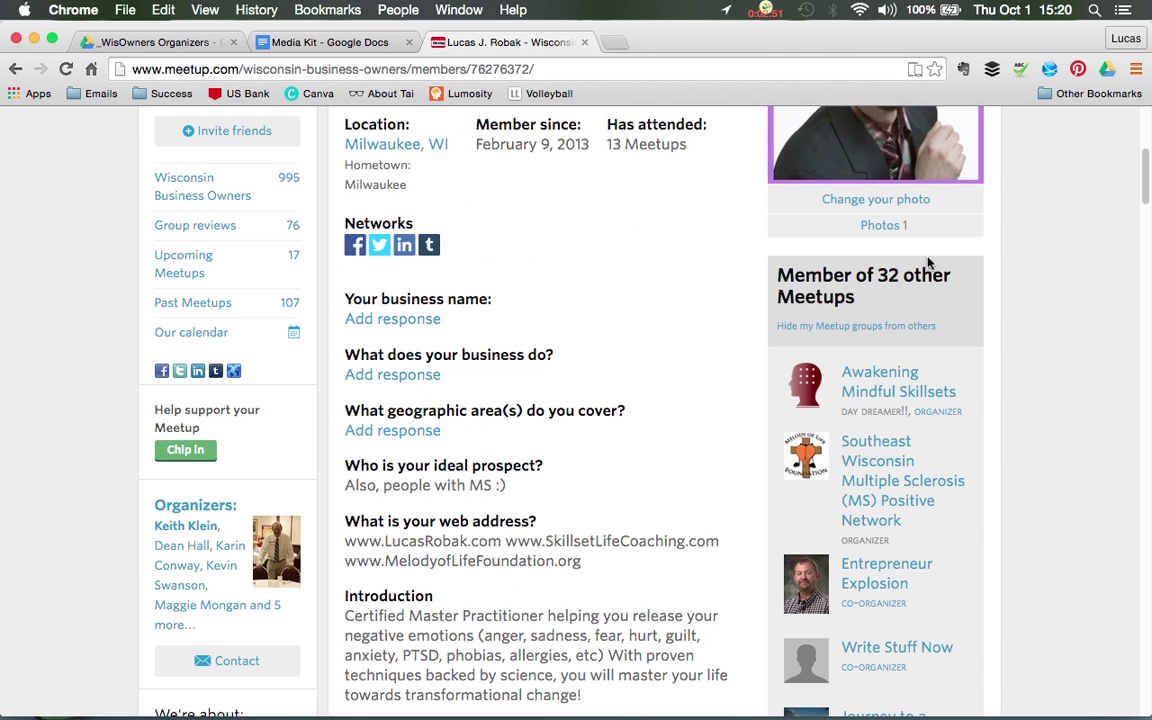
pyautogui.moveTo(905, 502)
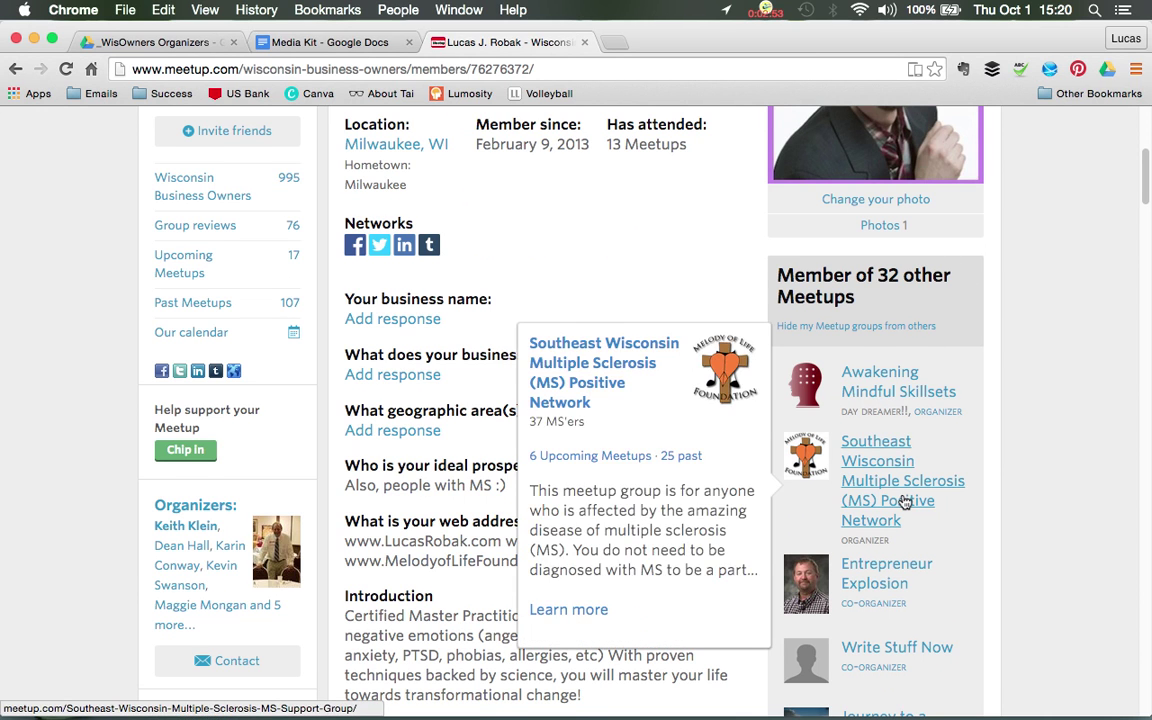
pyautogui.scroll(-2, 1008, 322)
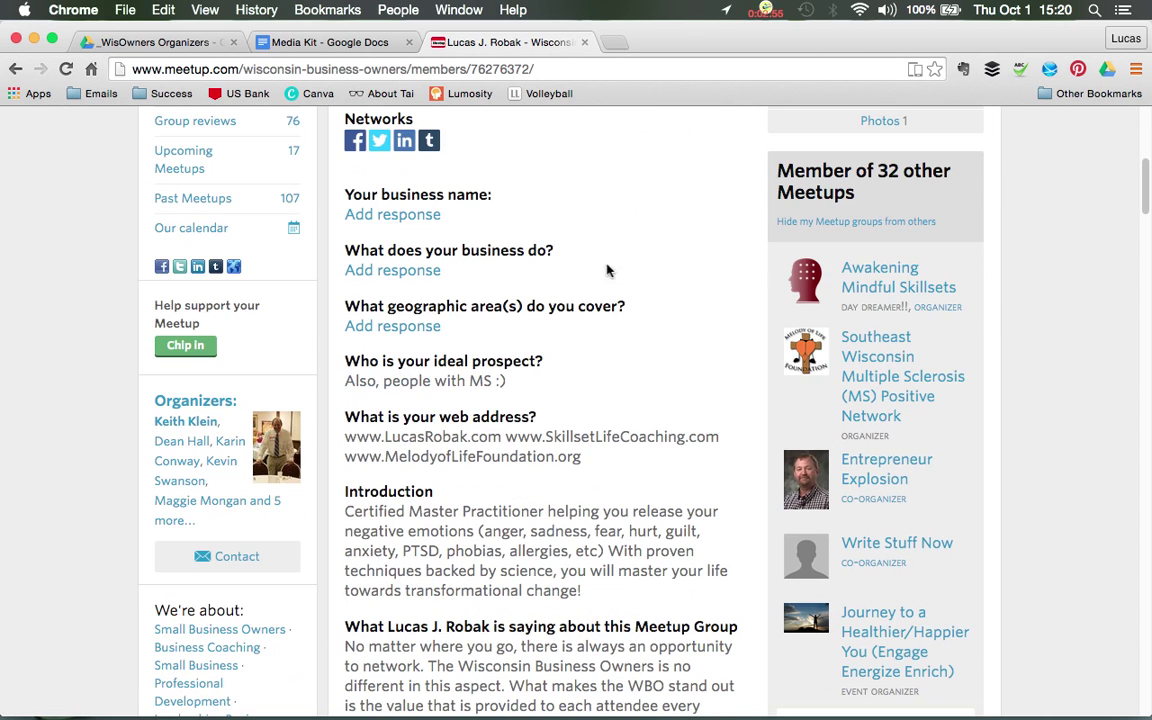
pyautogui.scroll(5, 608, 256)
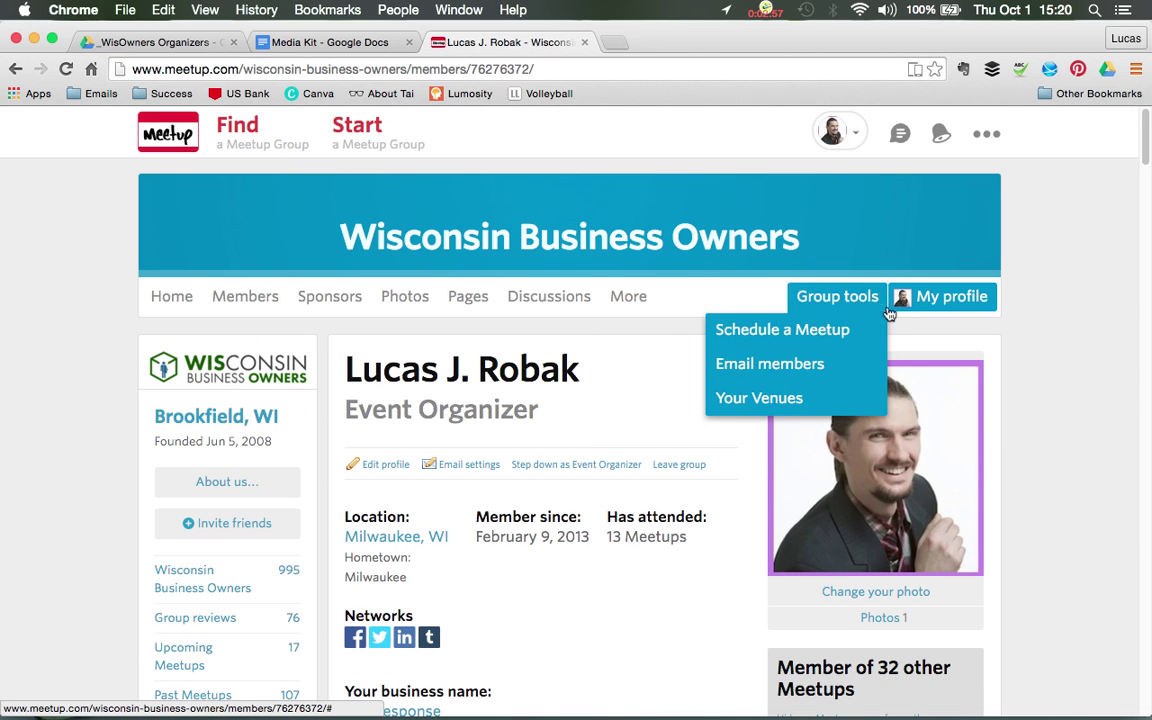
pyautogui.scroll(-7, 628, 375)
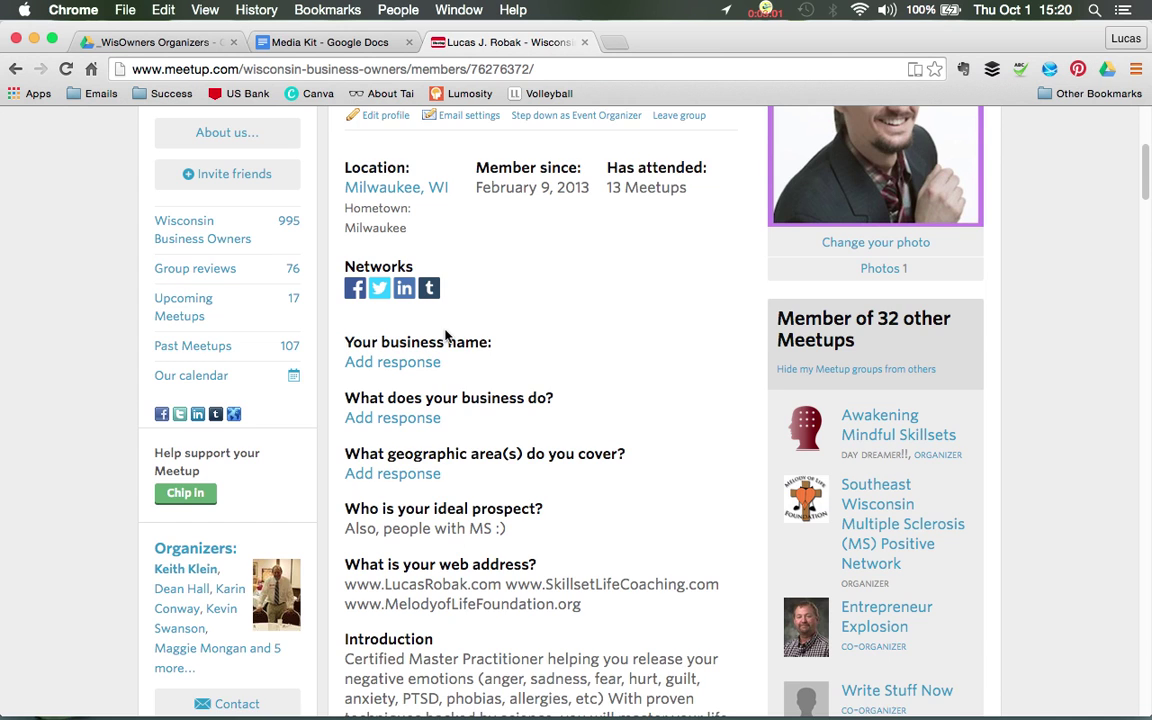
pyautogui.scroll(-1, 405, 305)
pyautogui.scroll(-5, 440, 355)
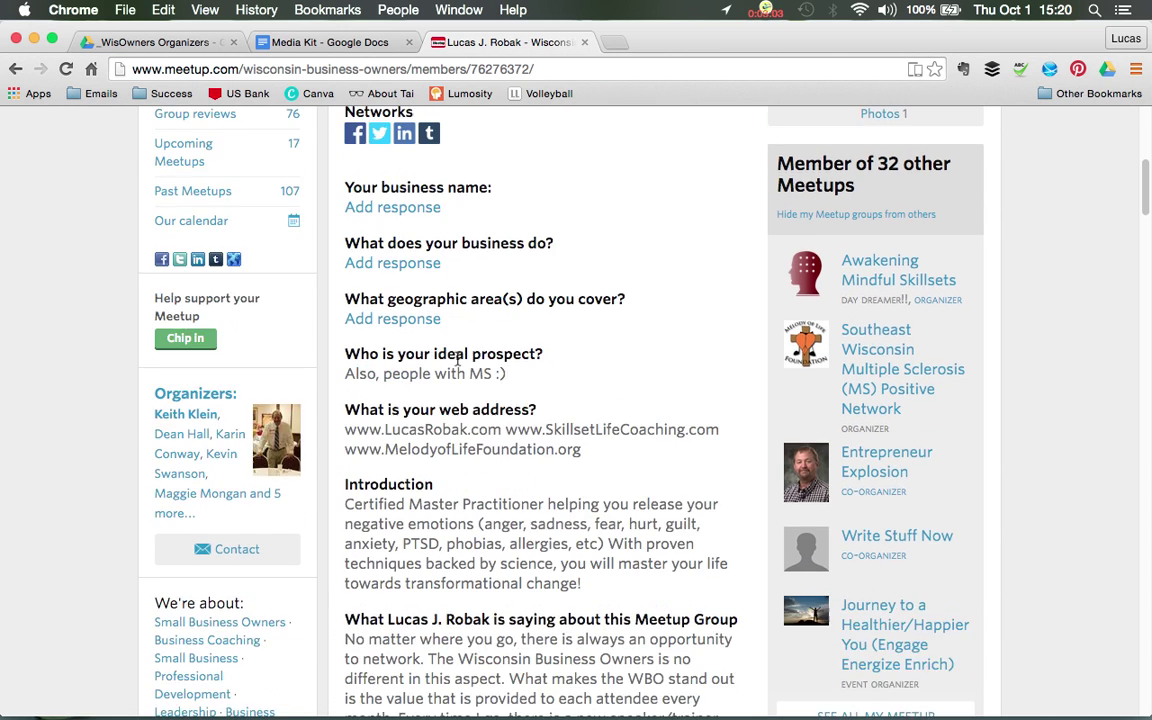
# Highlight the Introduction paragraph and the member's comment about this Meetup Group
pyautogui.moveTo(345, 387); pyautogui.dragTo(605, 490)
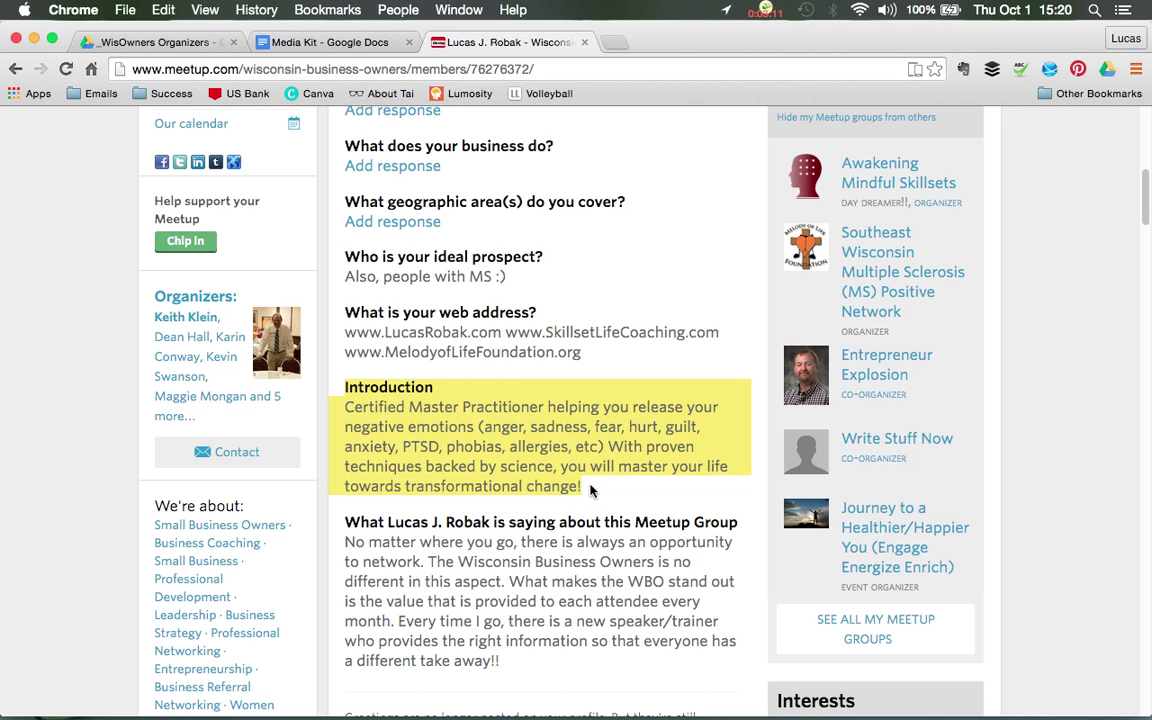
pyautogui.moveTo(590, 490); pyautogui.dragTo(340, 408)
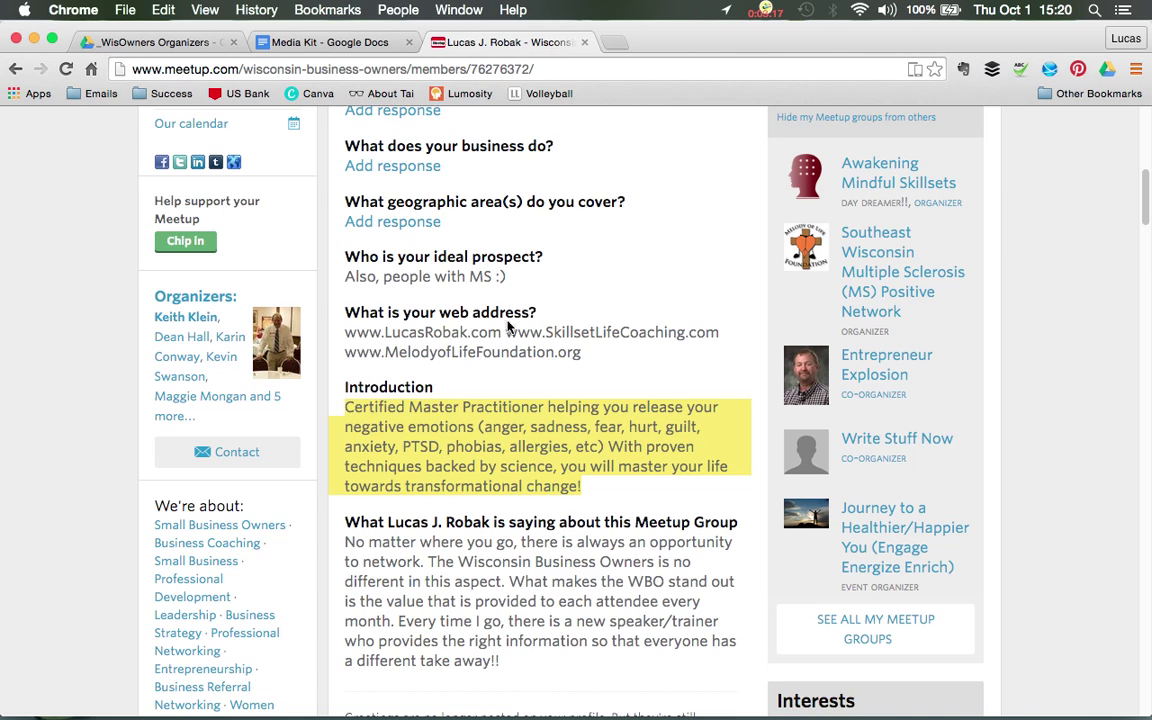
pyautogui.scroll(10, 450, 360)
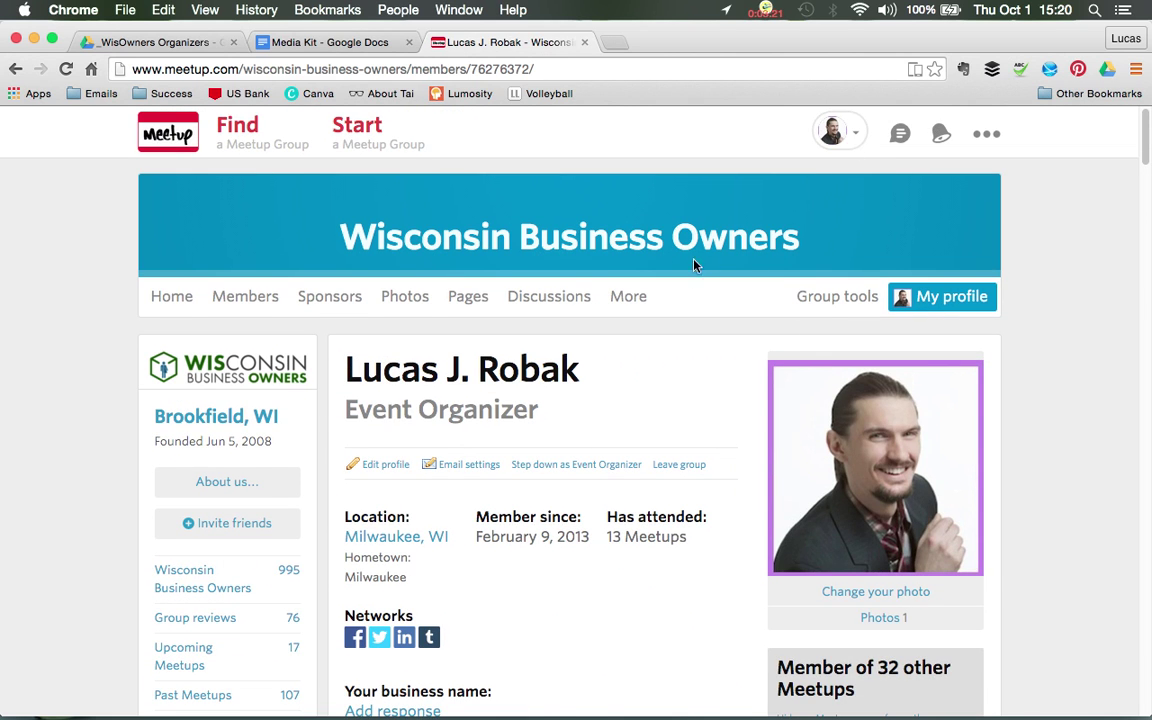
pyautogui.scroll(-5, 695, 265)
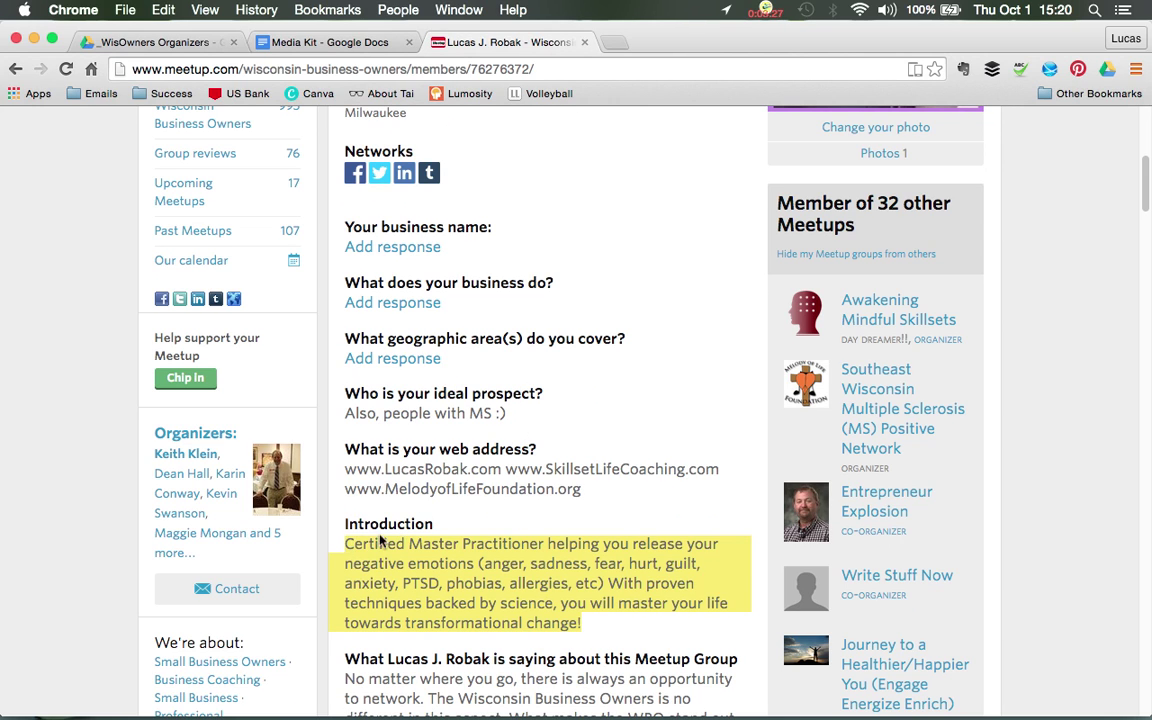
pyautogui.scroll(-1, 395, 519)
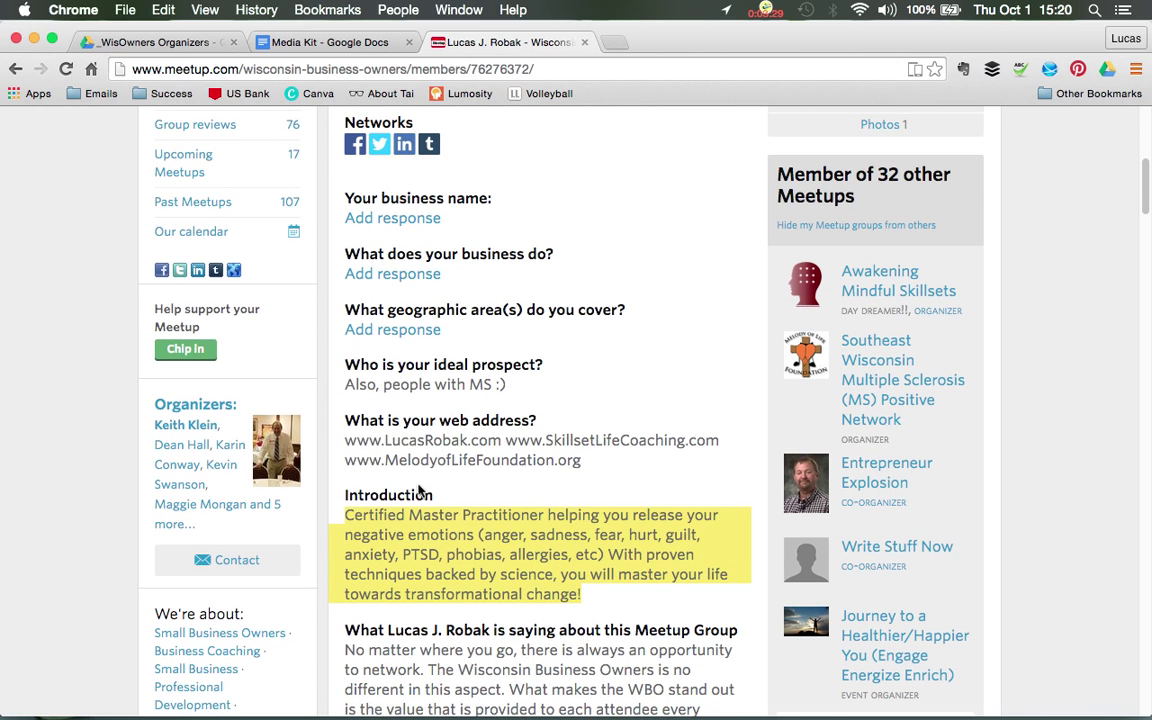
pyautogui.moveTo(347, 194); pyautogui.dragTo(581, 463)
pyautogui.scroll(-5, 578, 457)
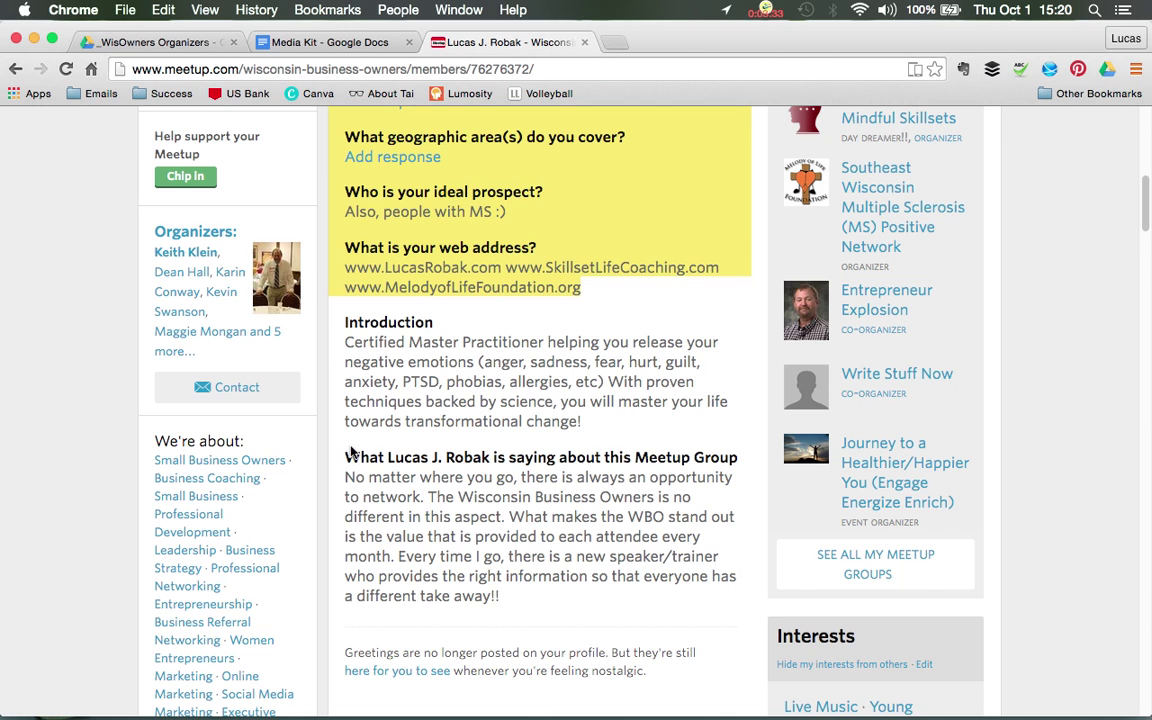
pyautogui.moveTo(346, 457); pyautogui.dragTo(506, 663)
pyautogui.click(511, 512)
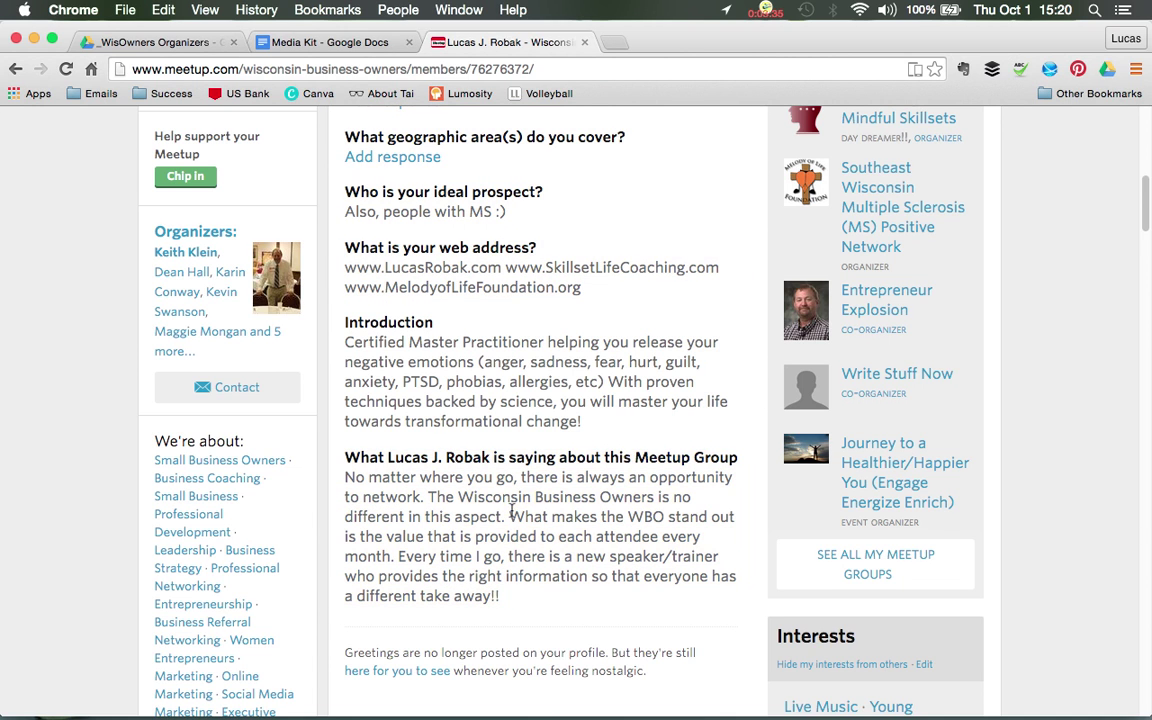
# Highlight the Introduction section again to review its text
pyautogui.scroll(1, 533, 490)
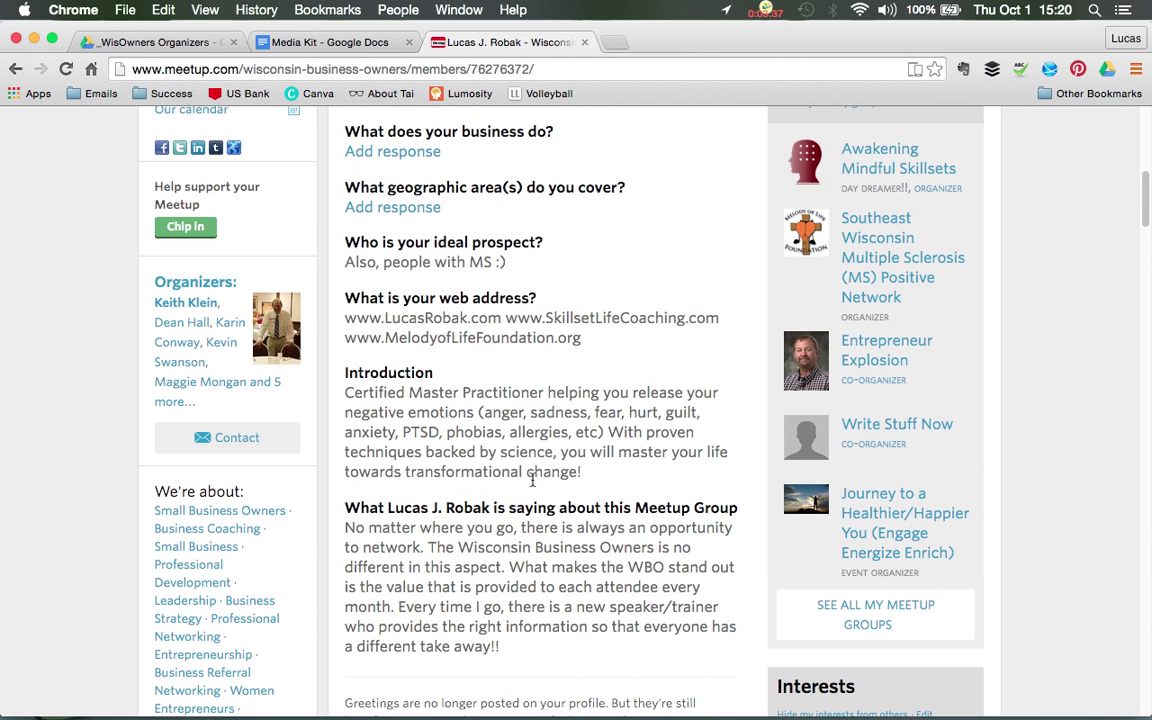
pyautogui.scroll(1, 532, 481)
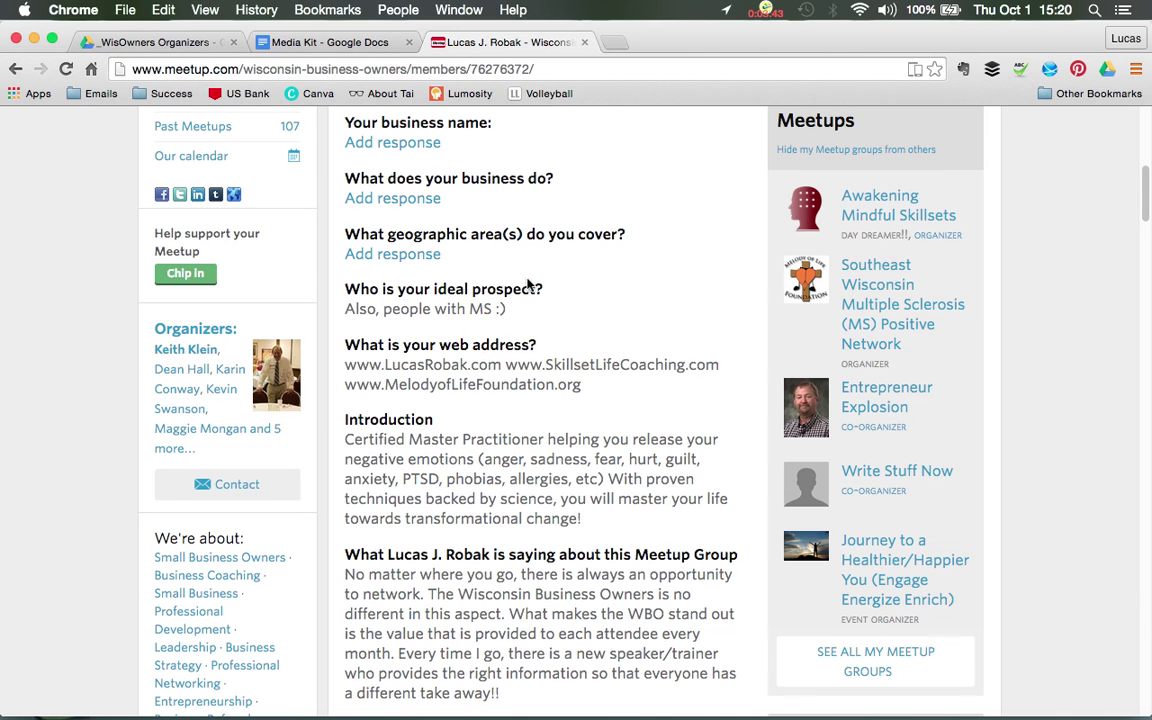
pyautogui.scroll(-1, 530, 285)
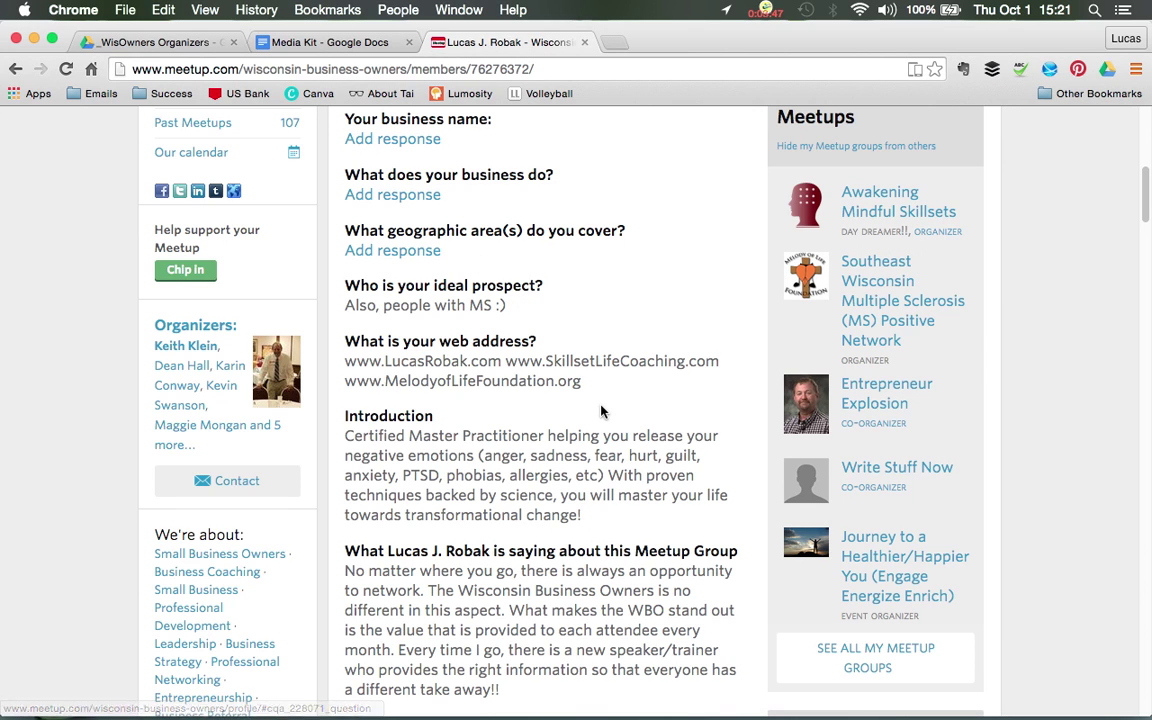
pyautogui.moveTo(344, 417); pyautogui.dragTo(593, 518)
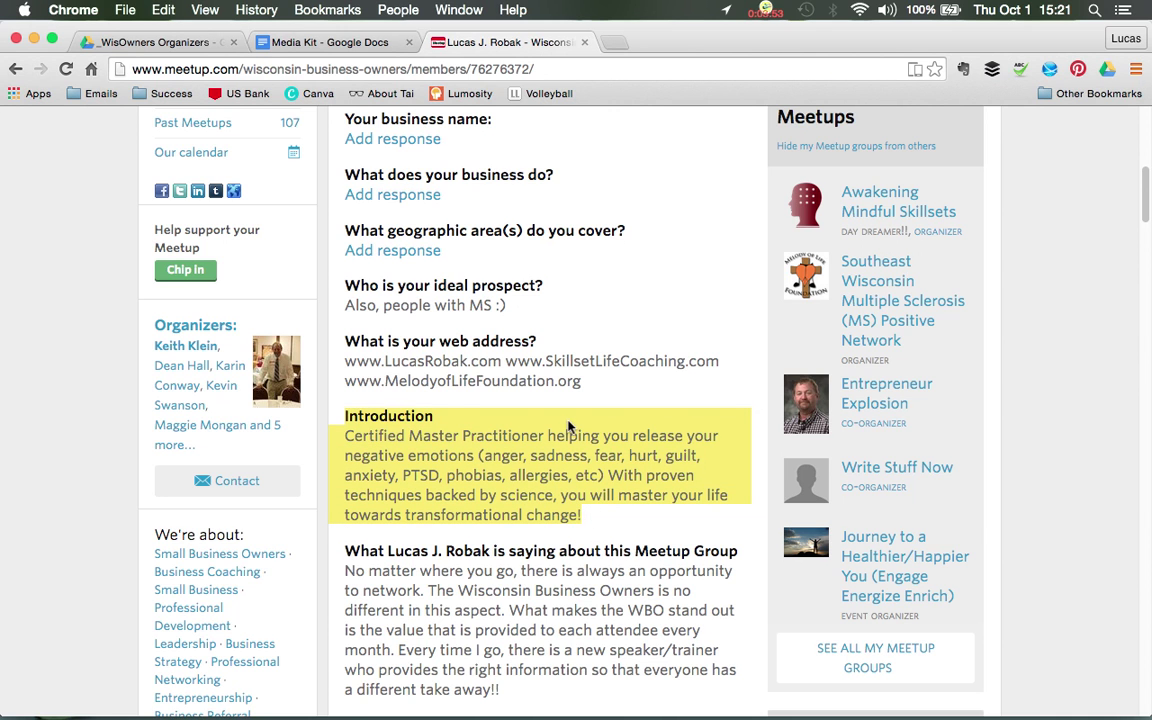
pyautogui.scroll(10, 567, 427)
pyautogui.scroll(-3, 567, 424)
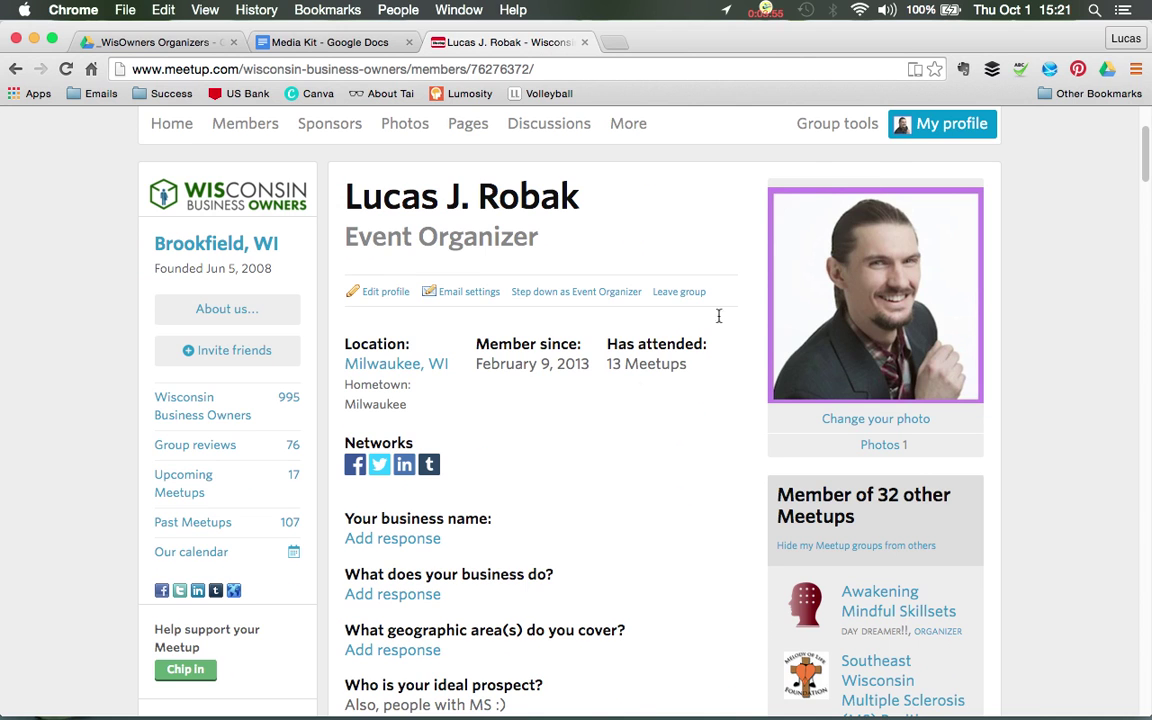
# Open the group profile editor via Edit profile in the My profile options
pyautogui.click(932, 128)
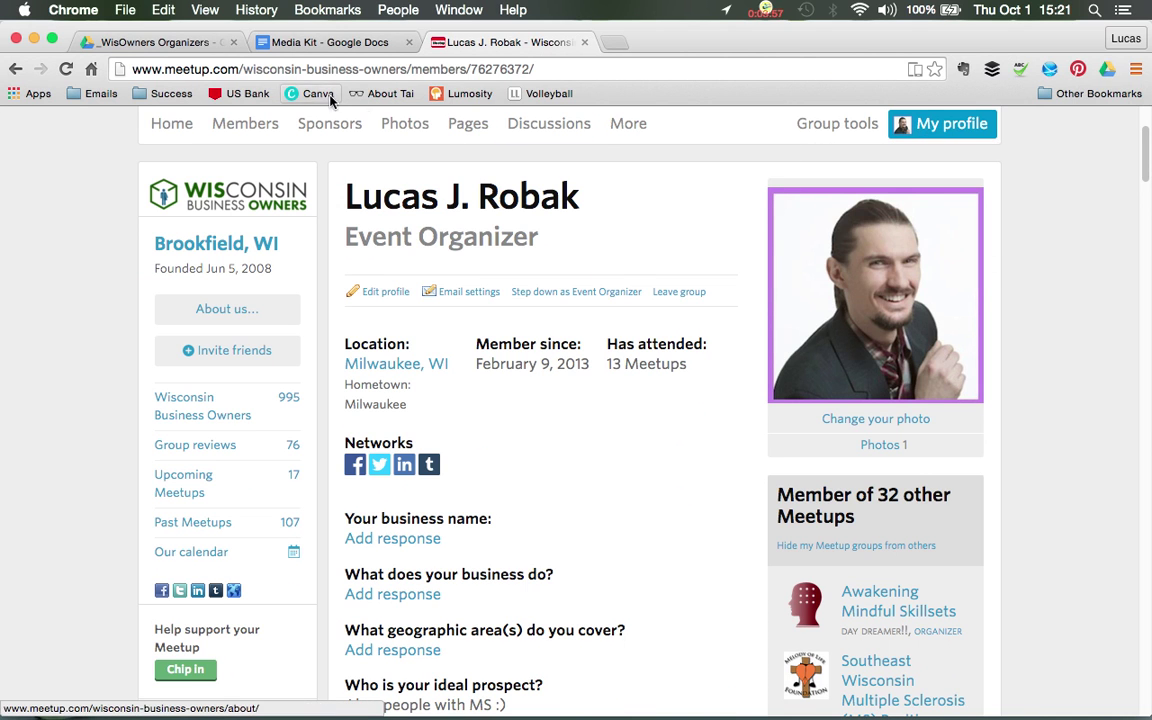
pyautogui.scroll(3, 697, 228)
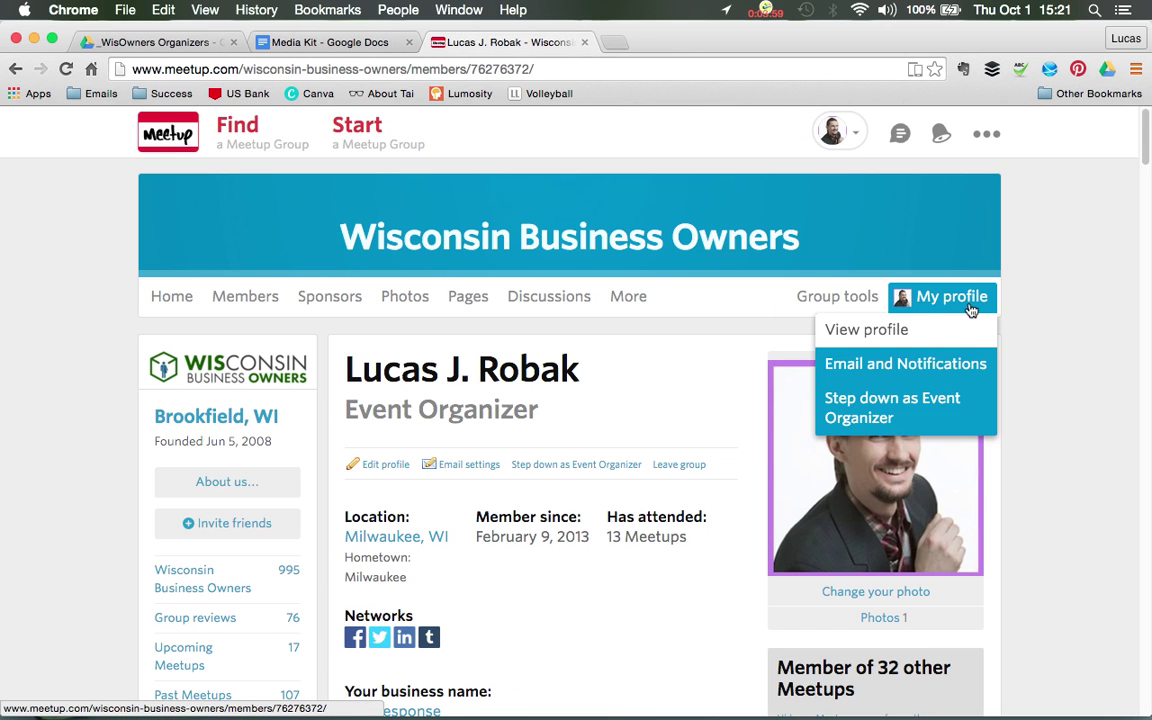
pyautogui.scroll(-1, 531, 342)
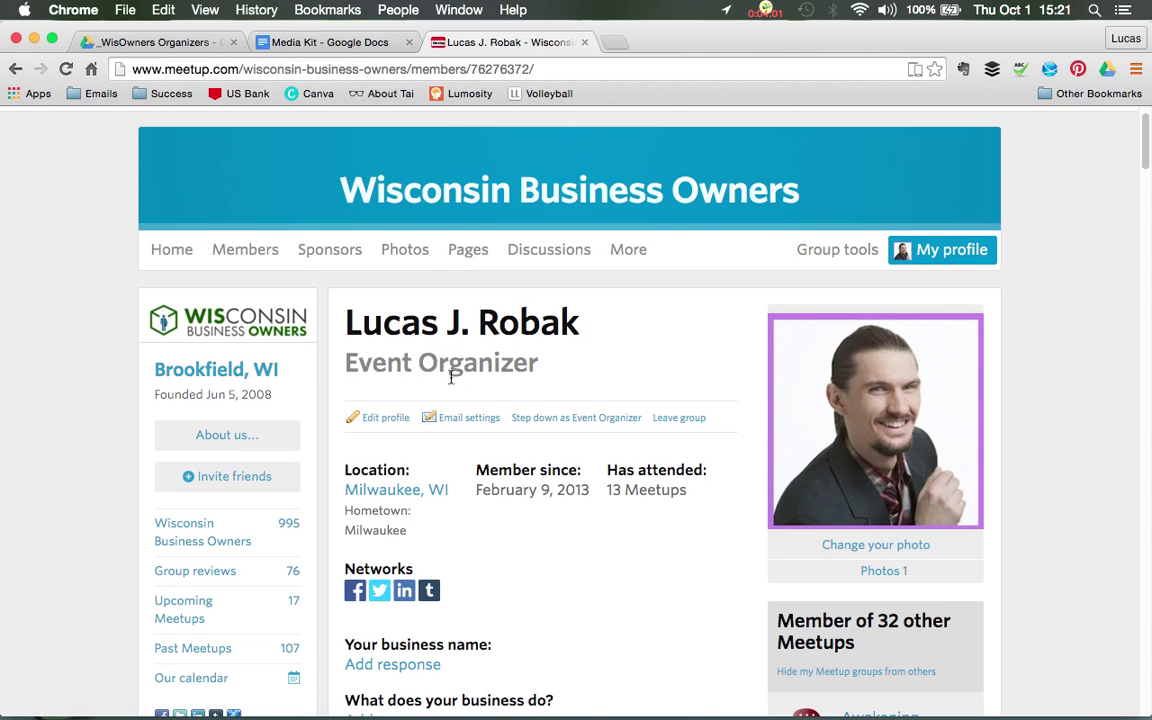
pyautogui.click(396, 421)
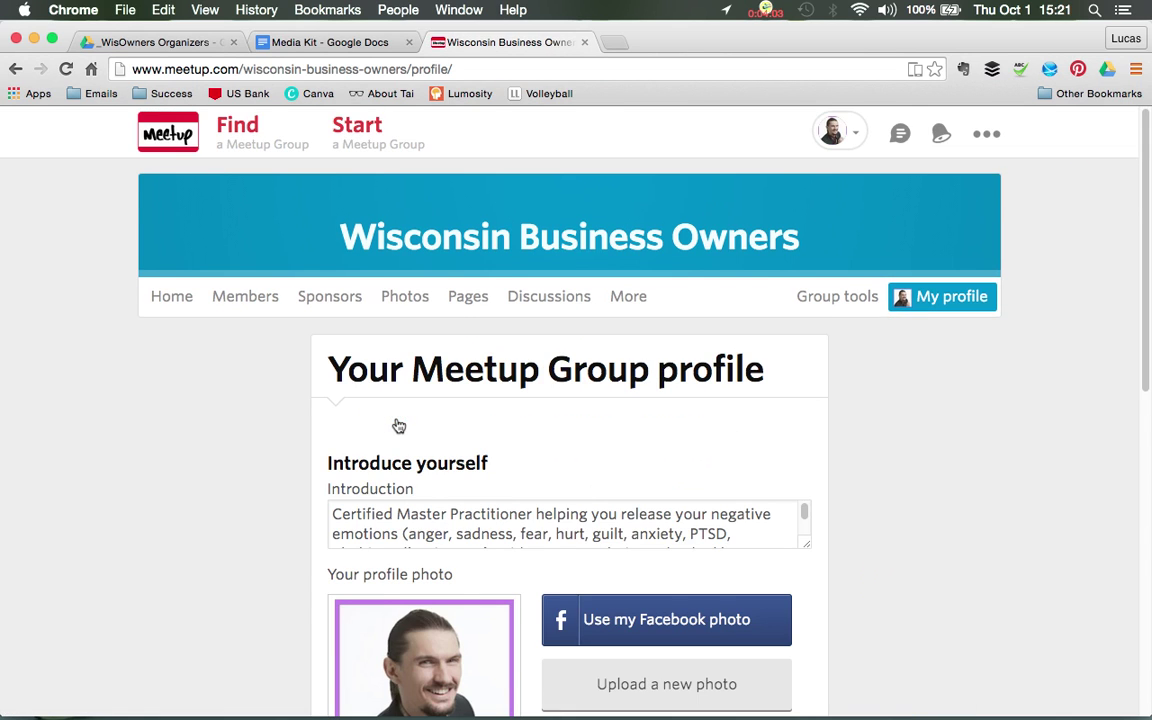
# Edit the Introduction field and save the Wisconsin Business Owners group profile
pyautogui.scroll(-3, 270, 386)
pyautogui.click(382, 307)
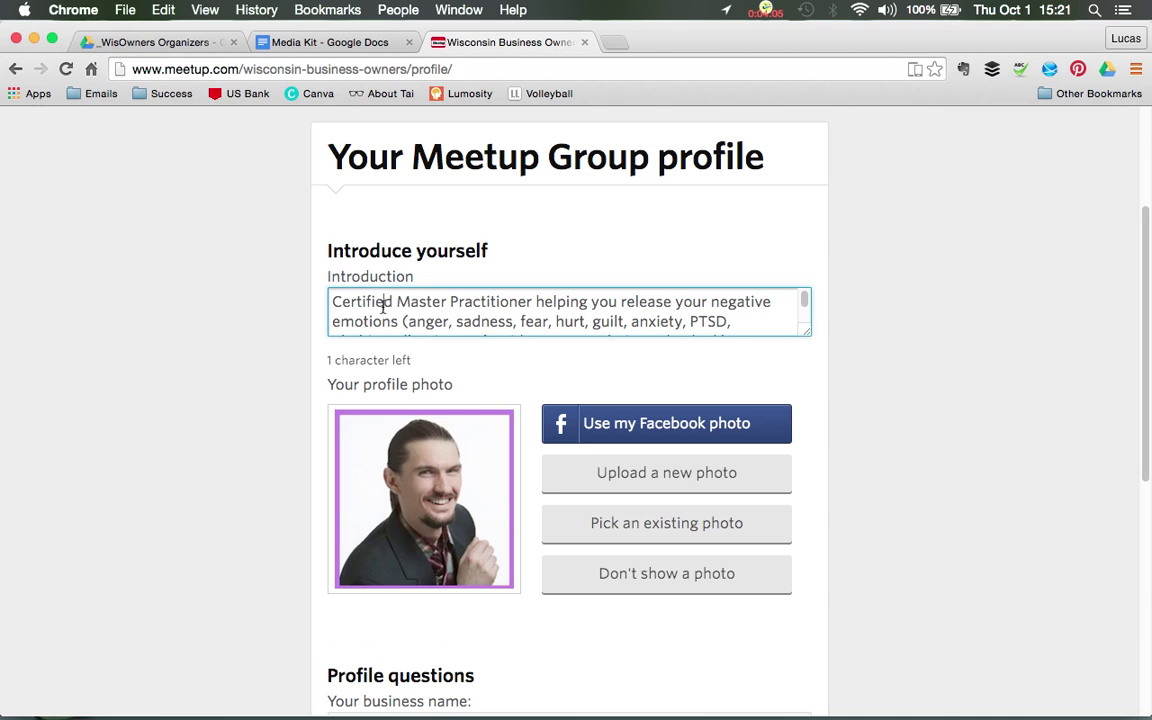
pyautogui.scroll(-1, 330, 318)
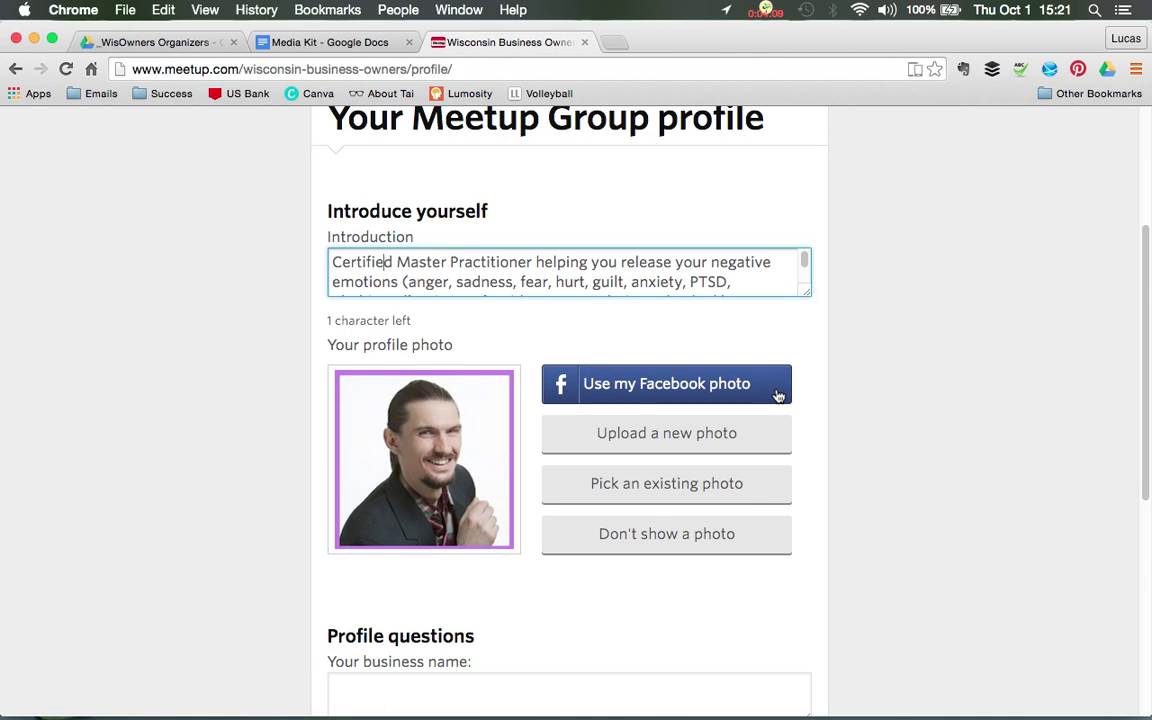
pyautogui.scroll(-5, 915, 370)
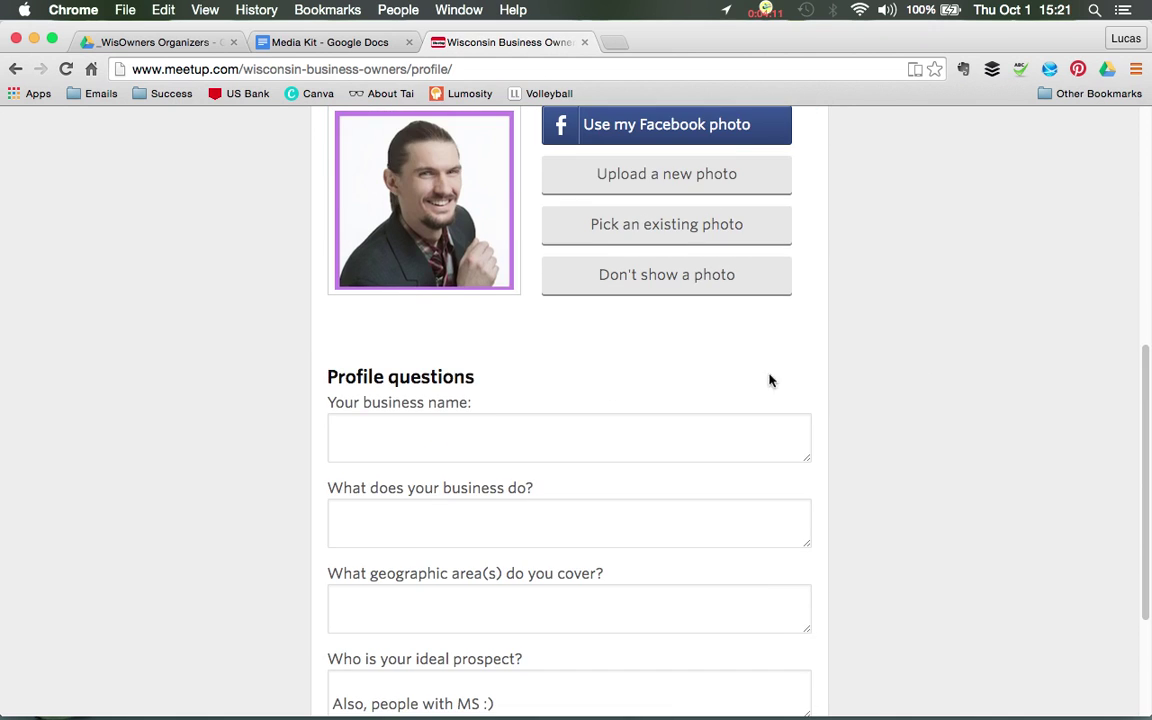
pyautogui.scroll(-2, 465, 375)
pyautogui.scroll(-2, 450, 320)
pyautogui.click(378, 662)
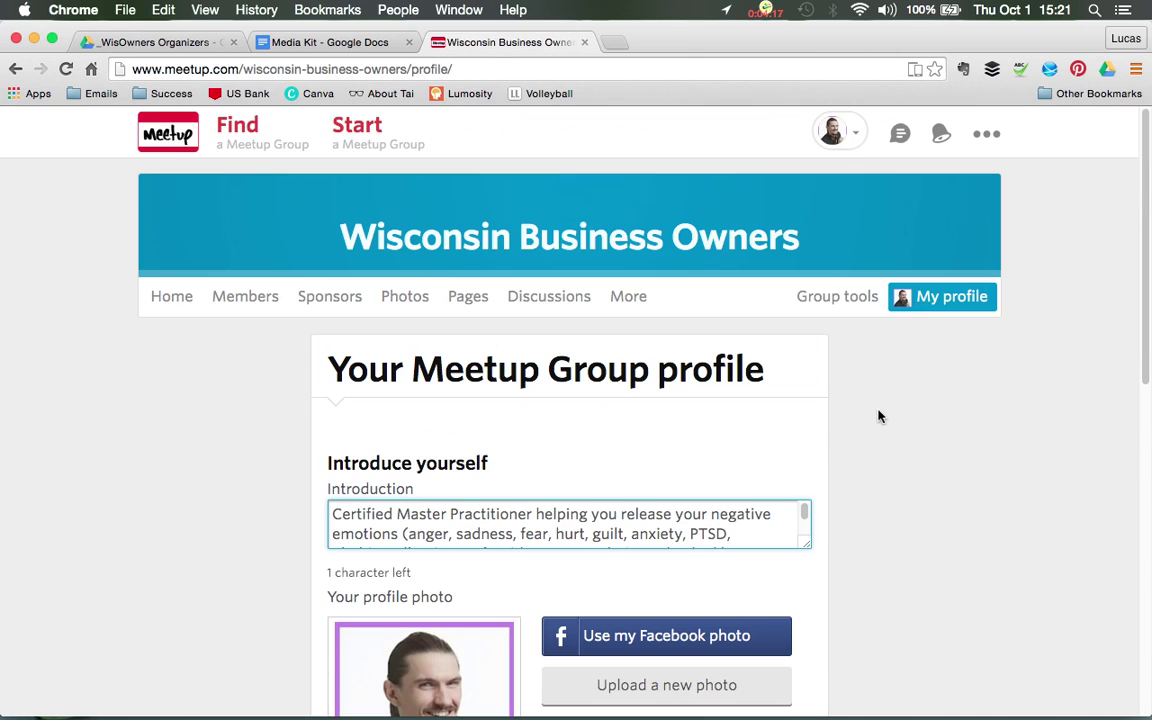
# Review your group member profile, then choose Profile from the account menu
pyautogui.click(922, 297)
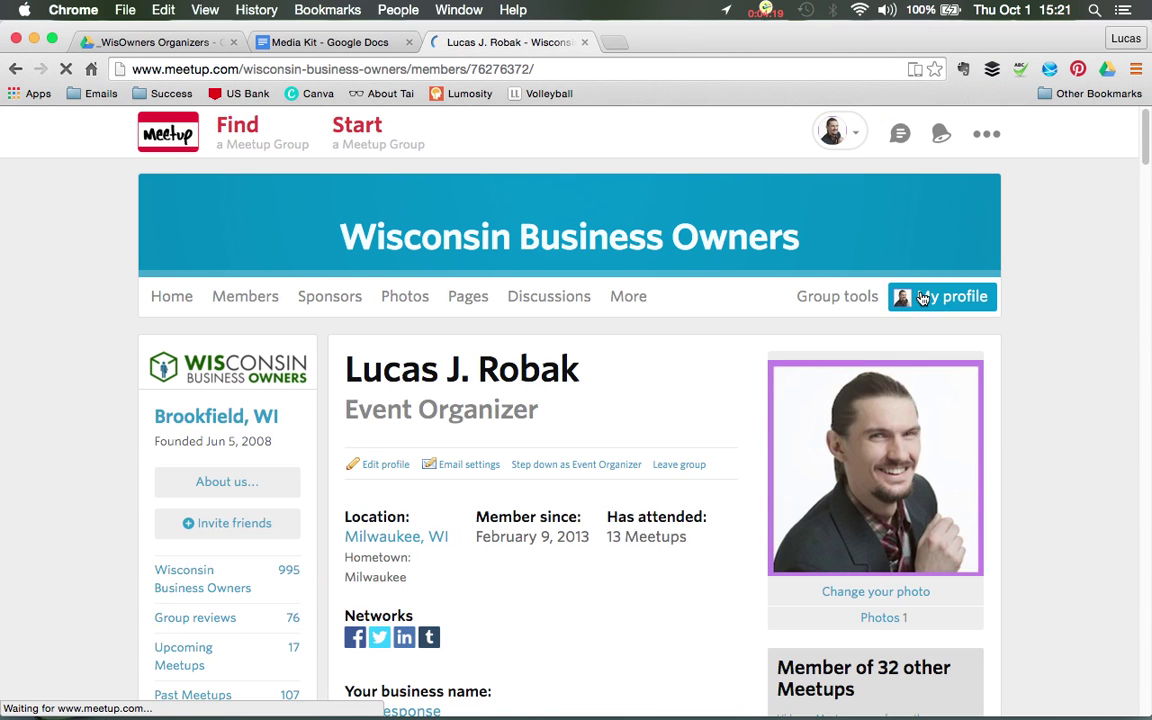
pyautogui.scroll(-3, 1058, 355)
pyautogui.scroll(3, 1058, 355)
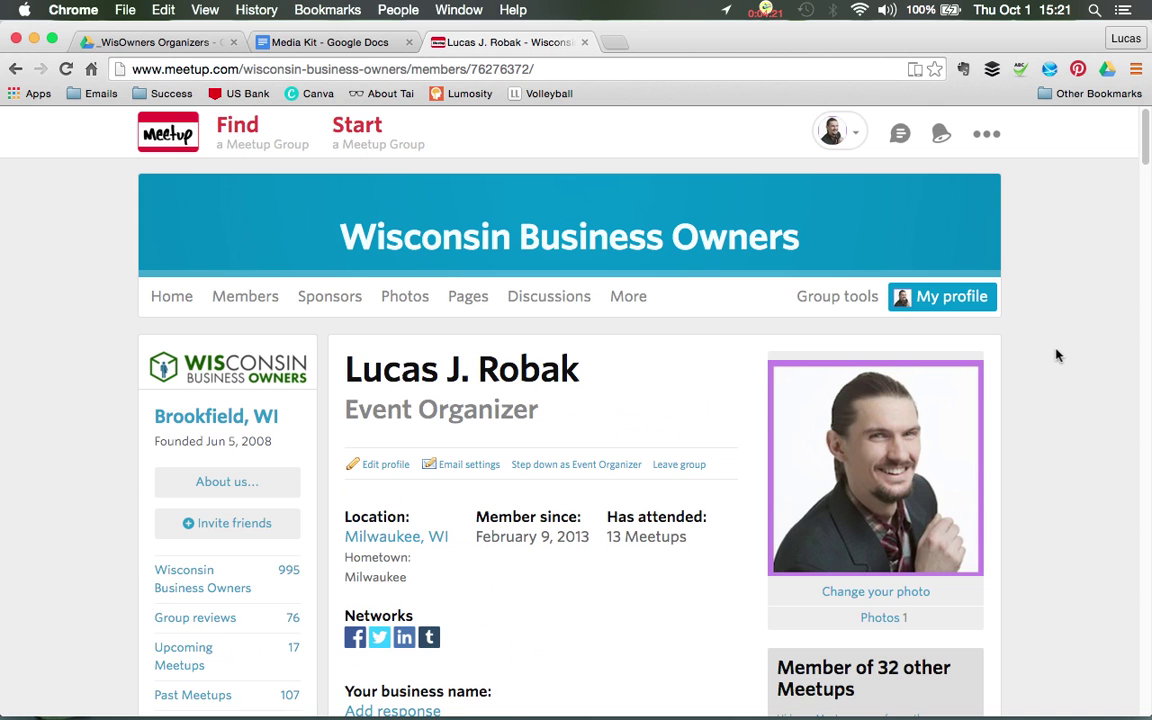
pyautogui.scroll(-2, 1058, 355)
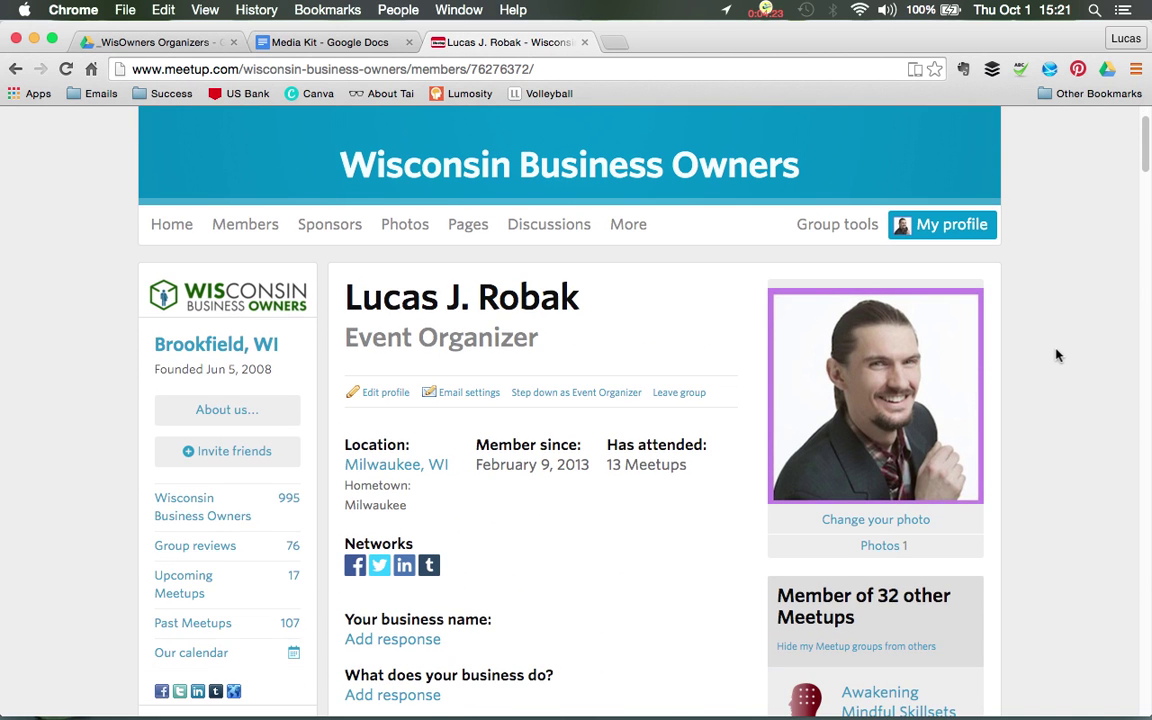
pyautogui.scroll(2, 1058, 355)
pyautogui.click(832, 133)
pyautogui.click(870, 190)
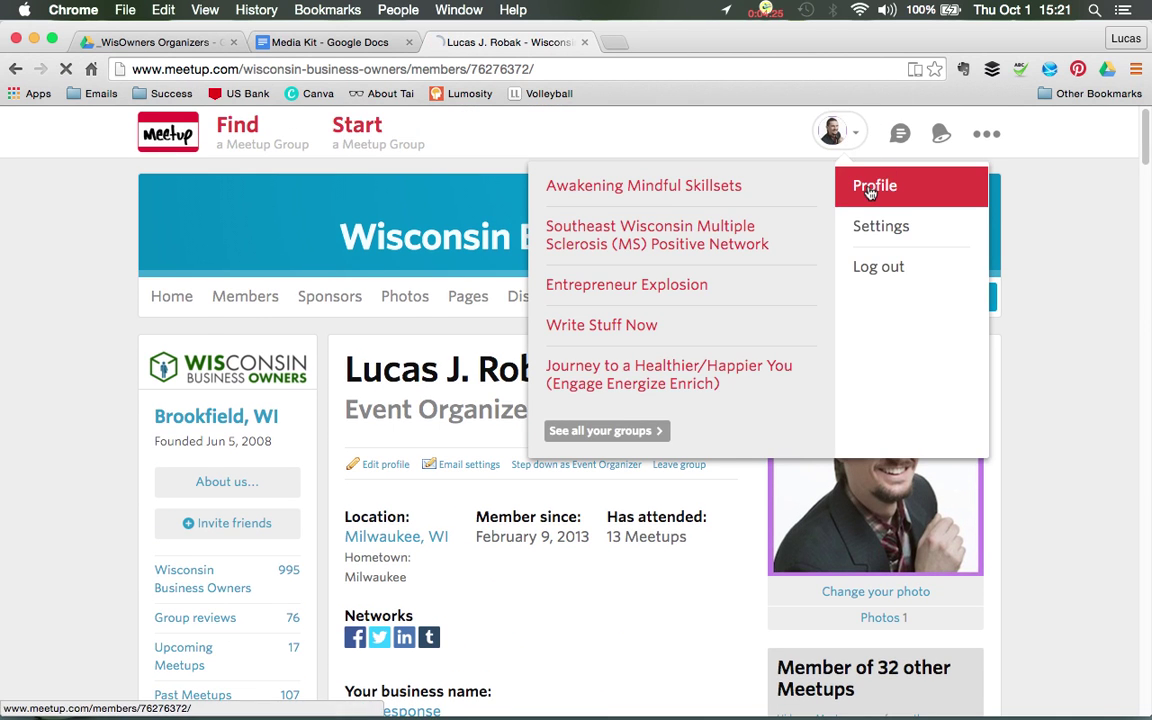
# Open the Awakening Mindful Skillsets group link in a new browser tab
pyautogui.scroll(-2, 1048, 249)
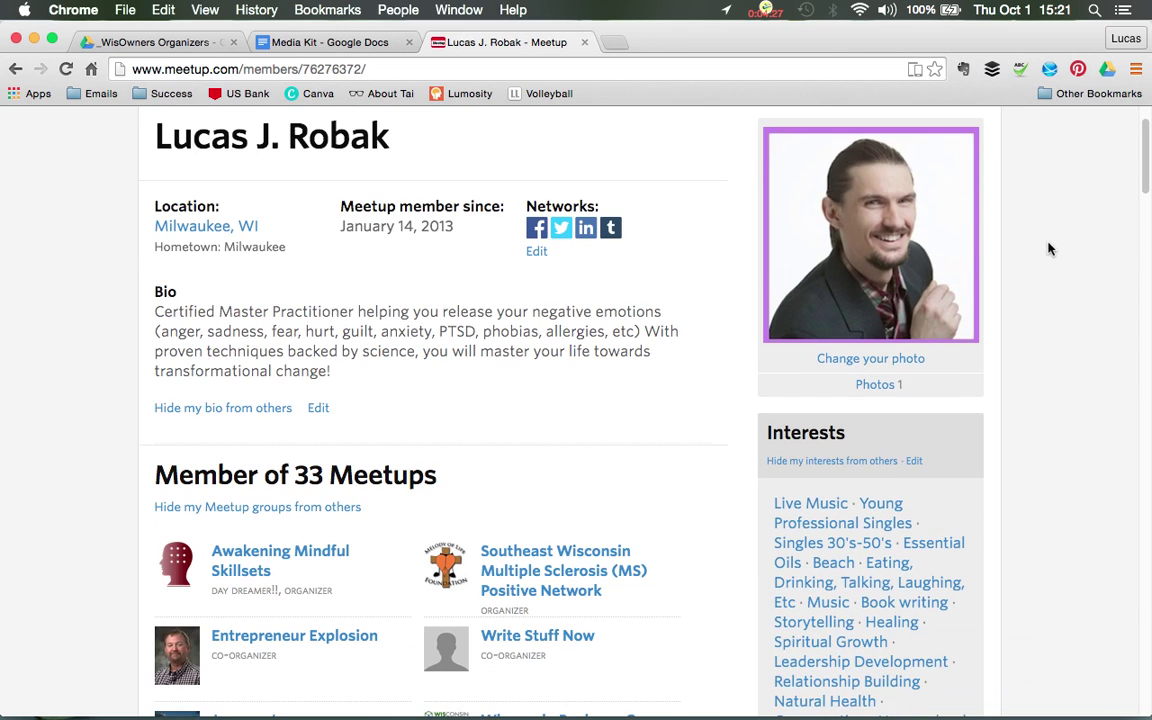
pyautogui.scroll(-2, 383, 352)
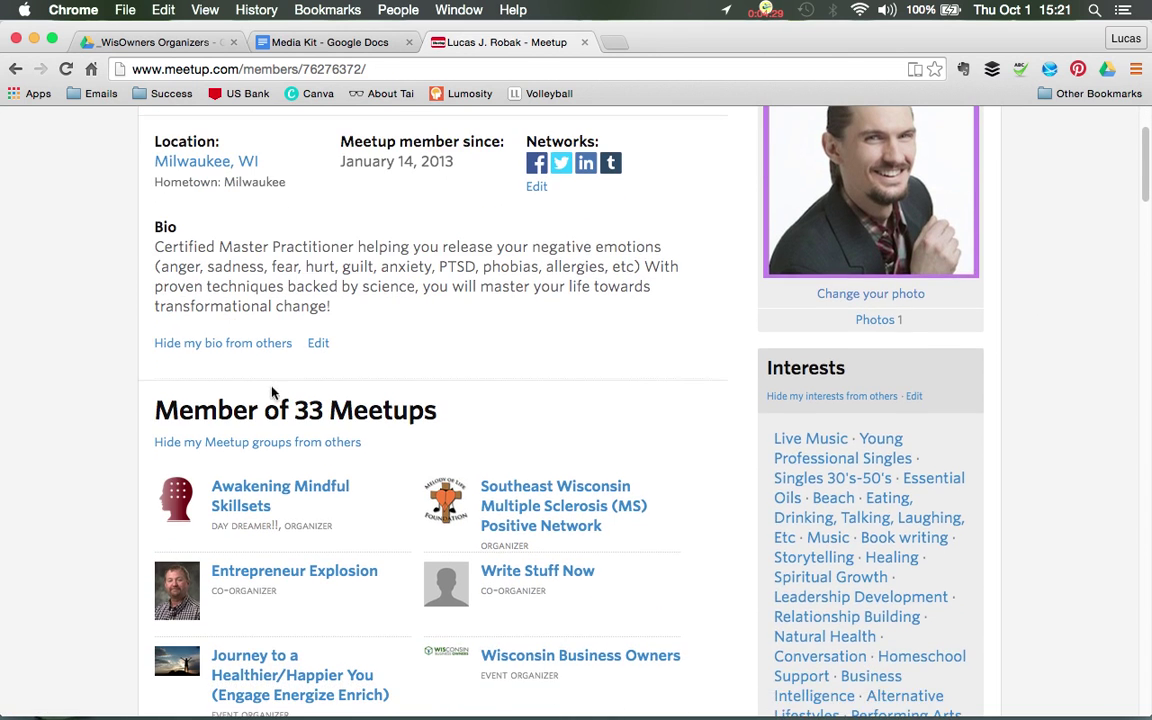
pyautogui.scroll(-1, 266, 394)
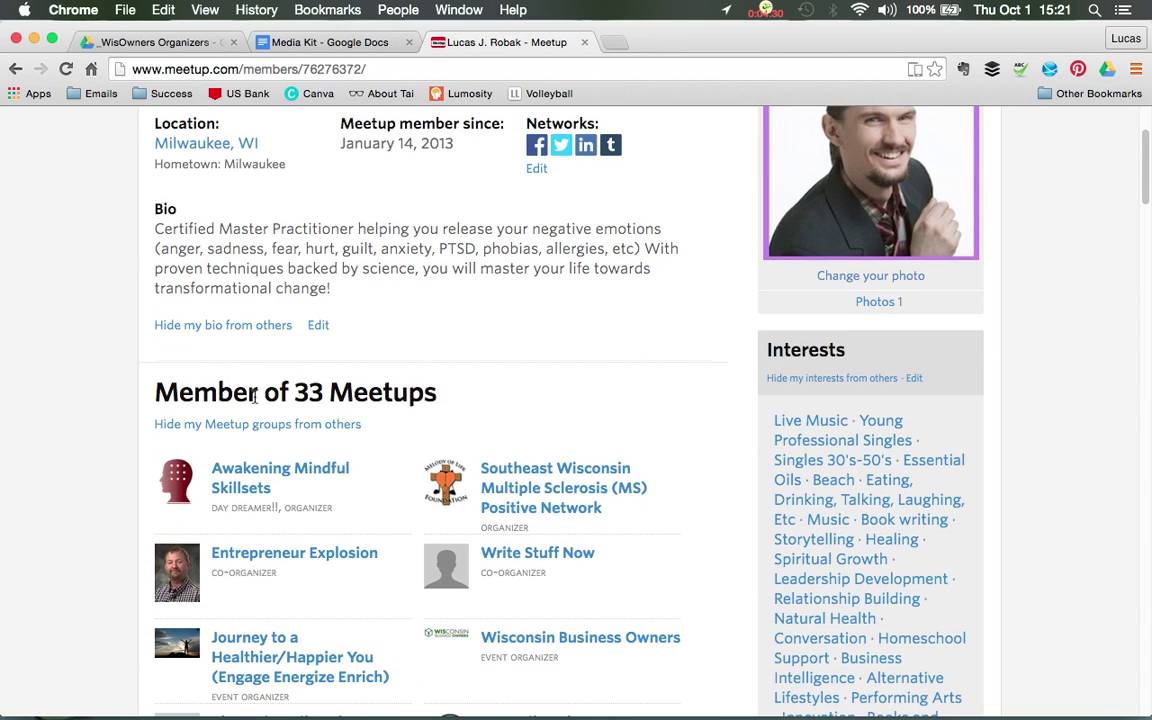
pyautogui.moveTo(275, 472)
pyautogui.moveTo(172, 229); pyautogui.dragTo(322, 268)
pyautogui.rightClick(286, 464)
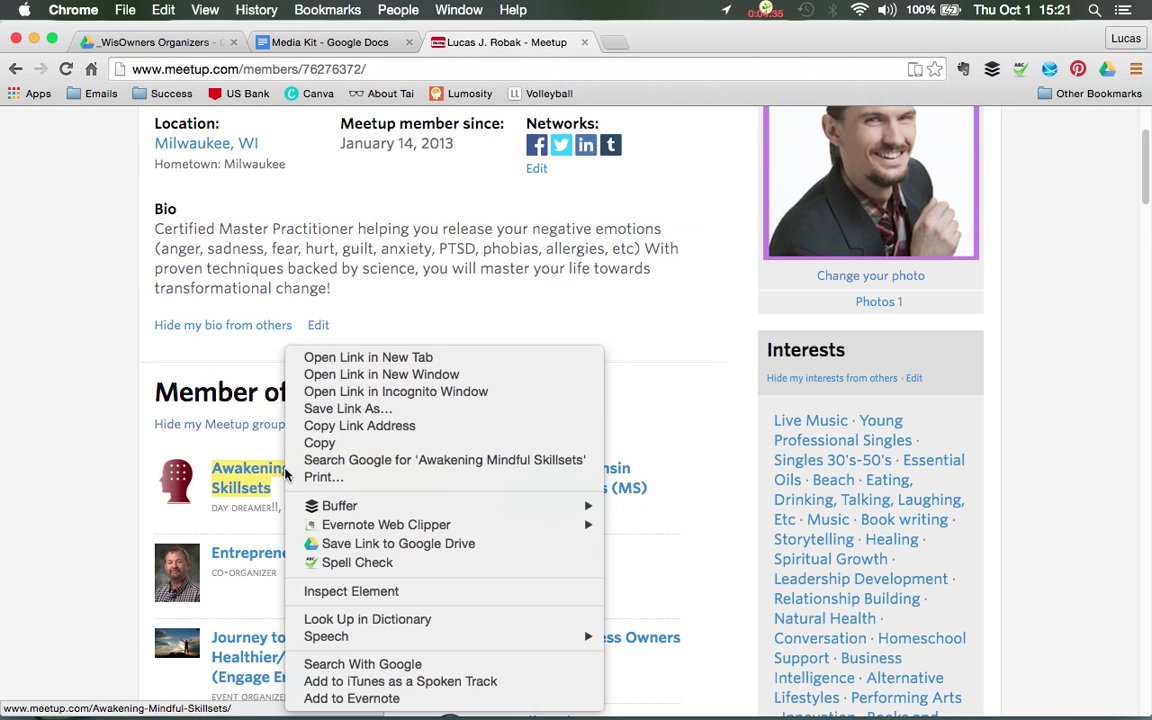
pyautogui.click(337, 362)
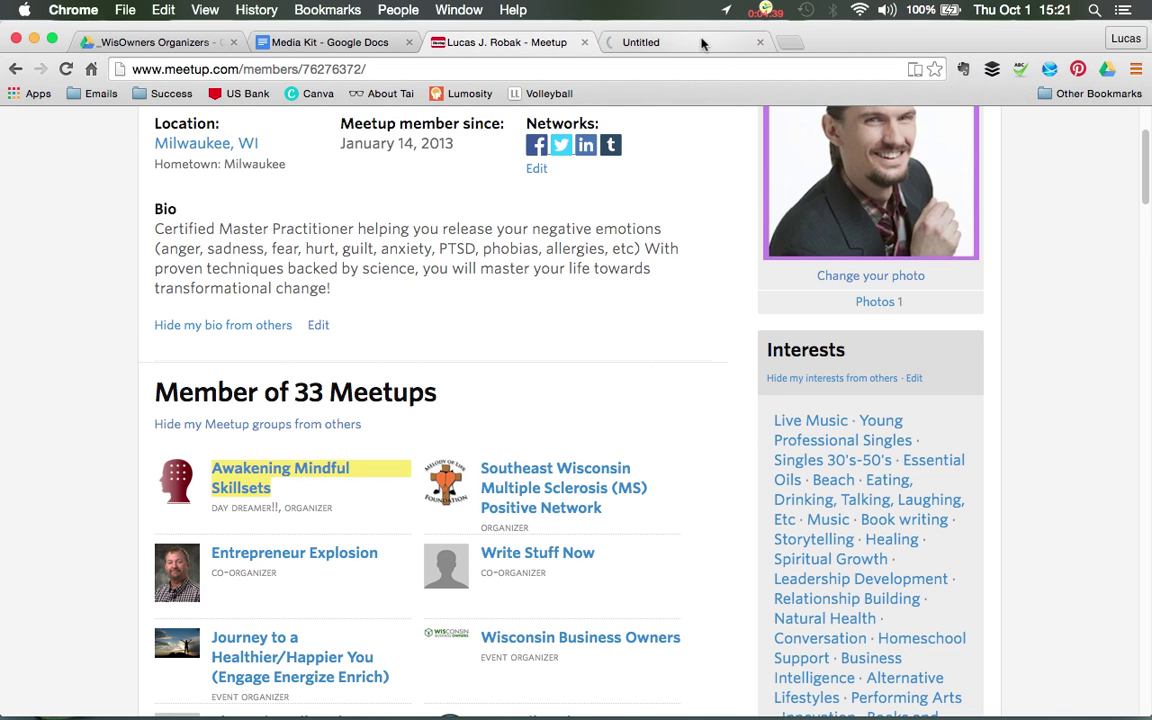
# Expand and collapse the full member group list, then switch to the Awakening Mindful Skillsets tab
pyautogui.click(640, 44)
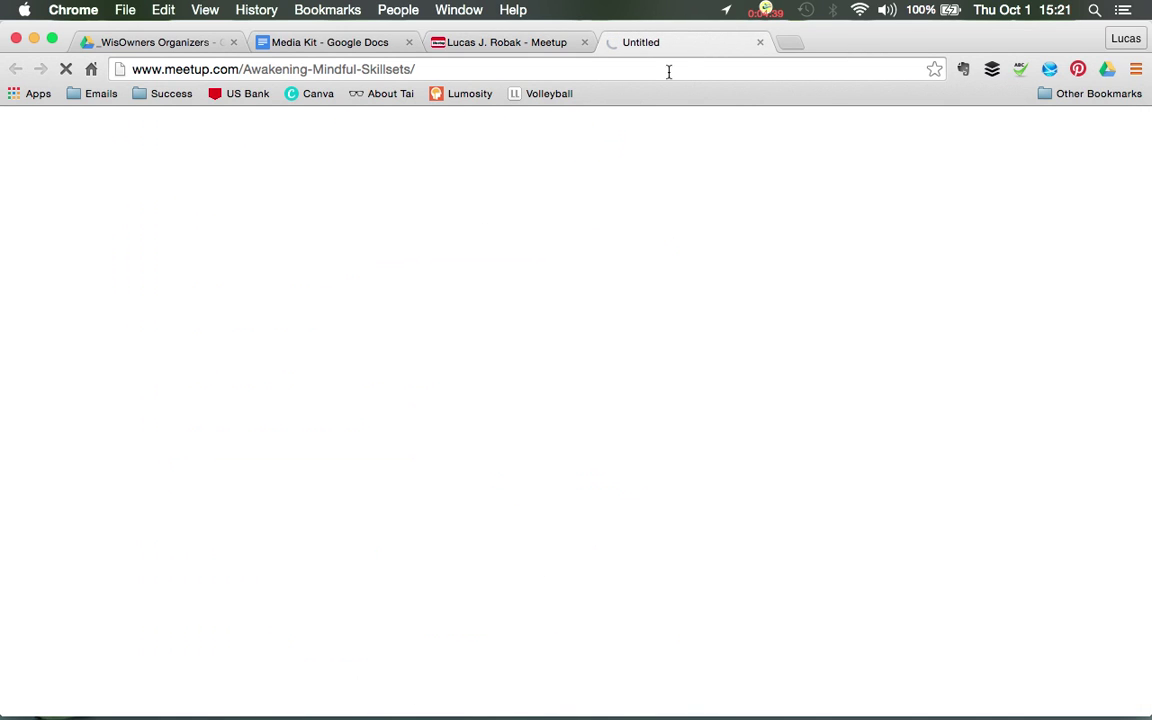
pyautogui.click(532, 42)
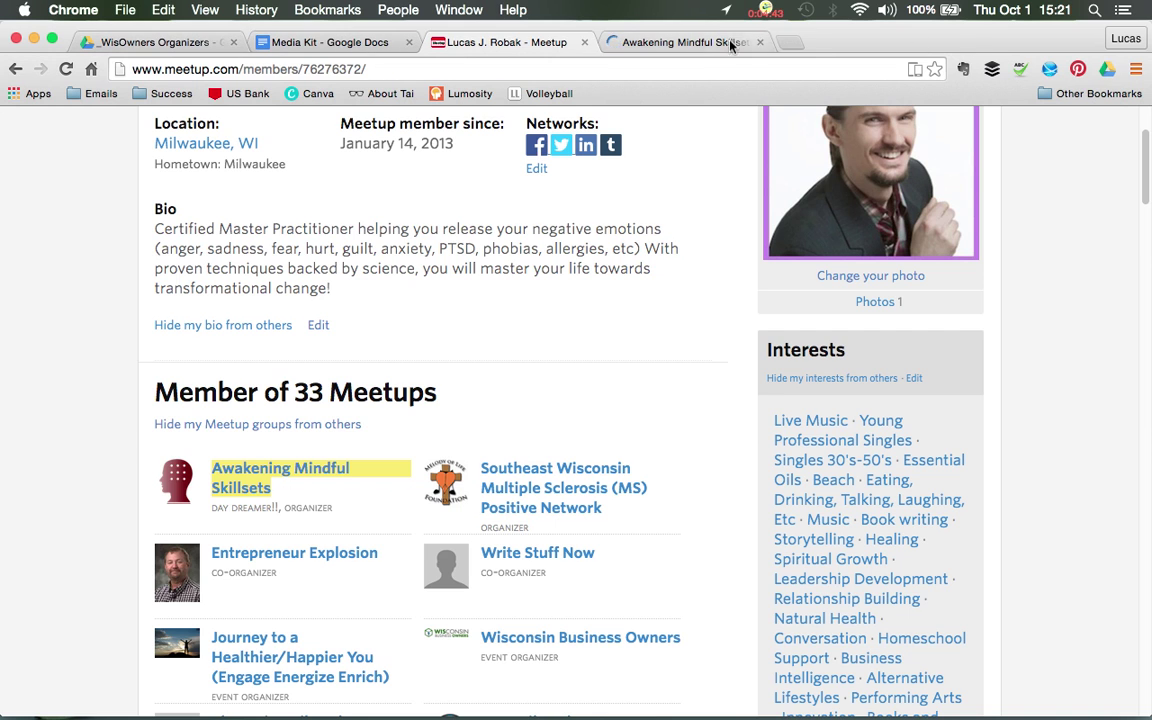
pyautogui.scroll(-4, 560, 370)
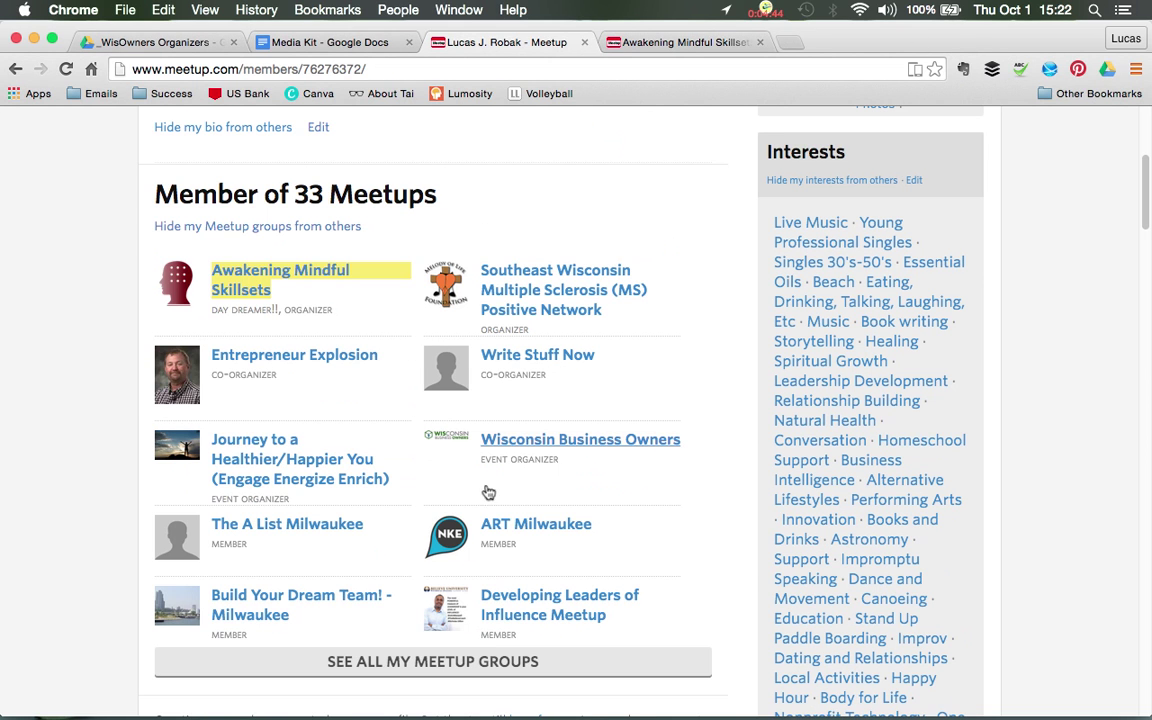
pyautogui.click(452, 664)
pyautogui.scroll(-14, 458, 553)
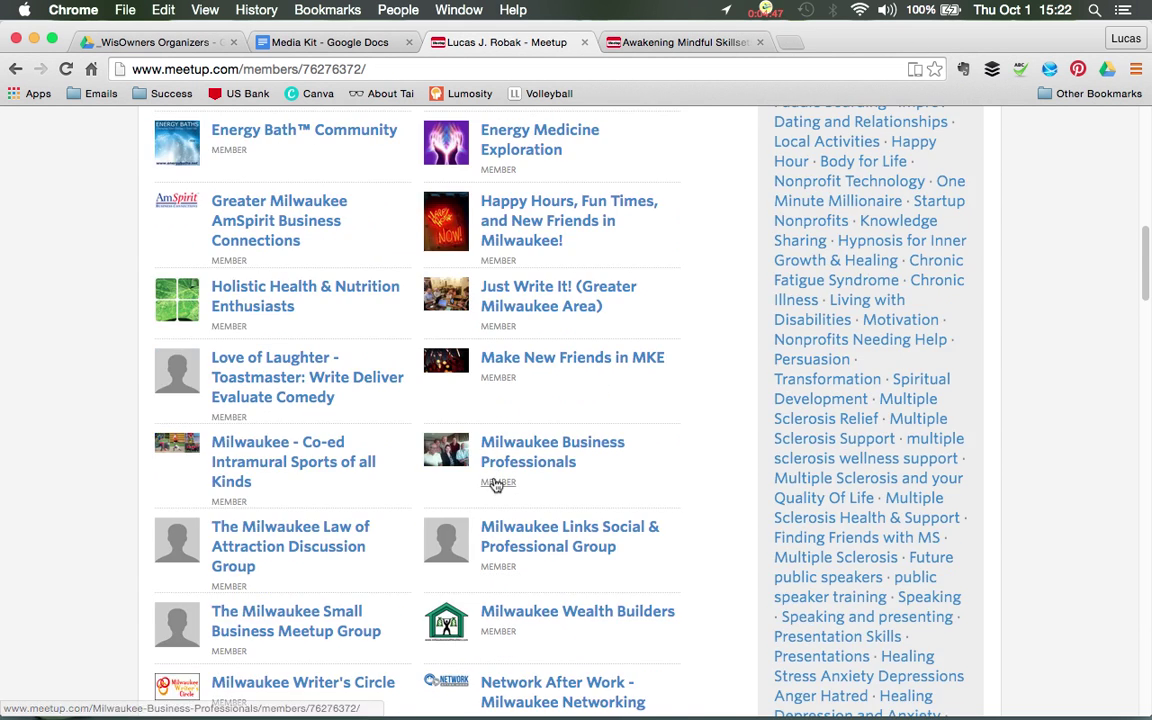
pyautogui.scroll(-6, 566, 404)
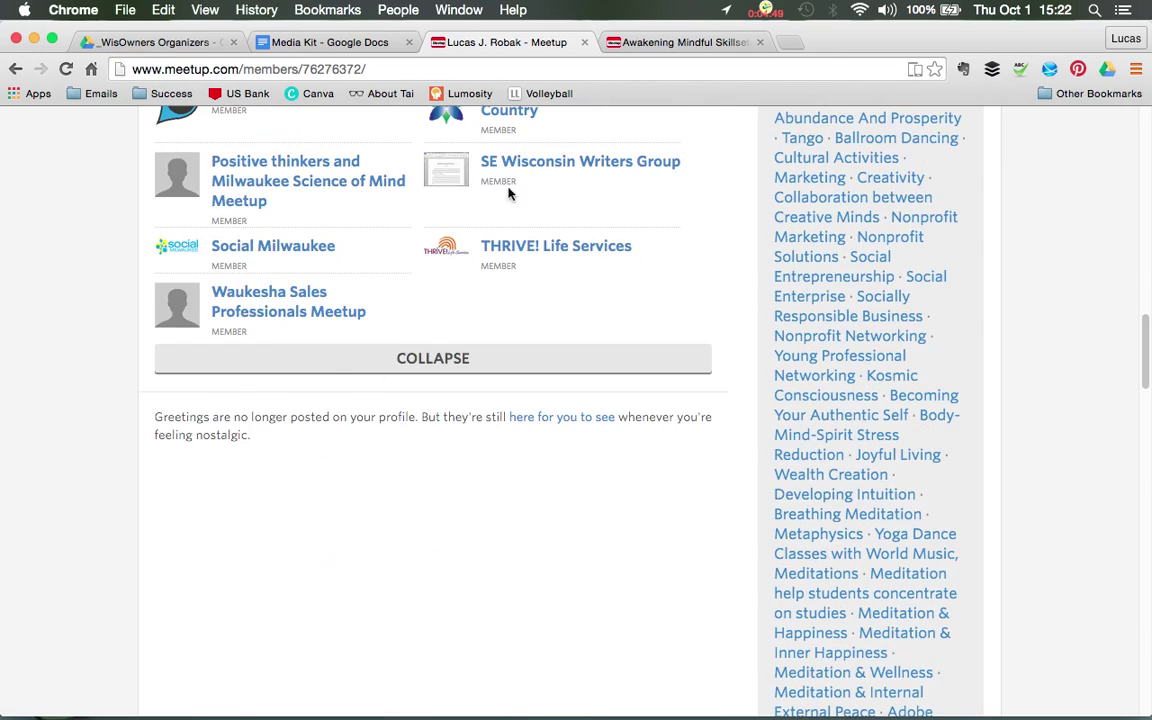
pyautogui.click(411, 352)
pyautogui.click(703, 42)
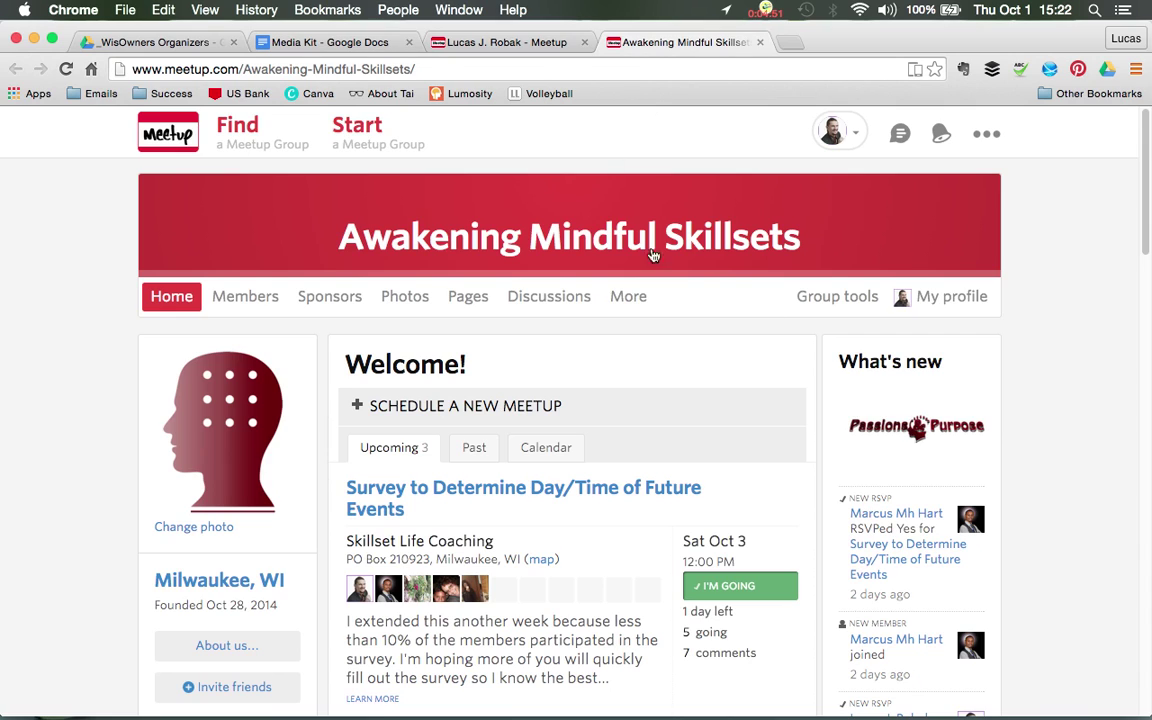
# Open My profile in Awakening Mindful Skillsets and scroll to review its Introduction section
pyautogui.click(930, 303)
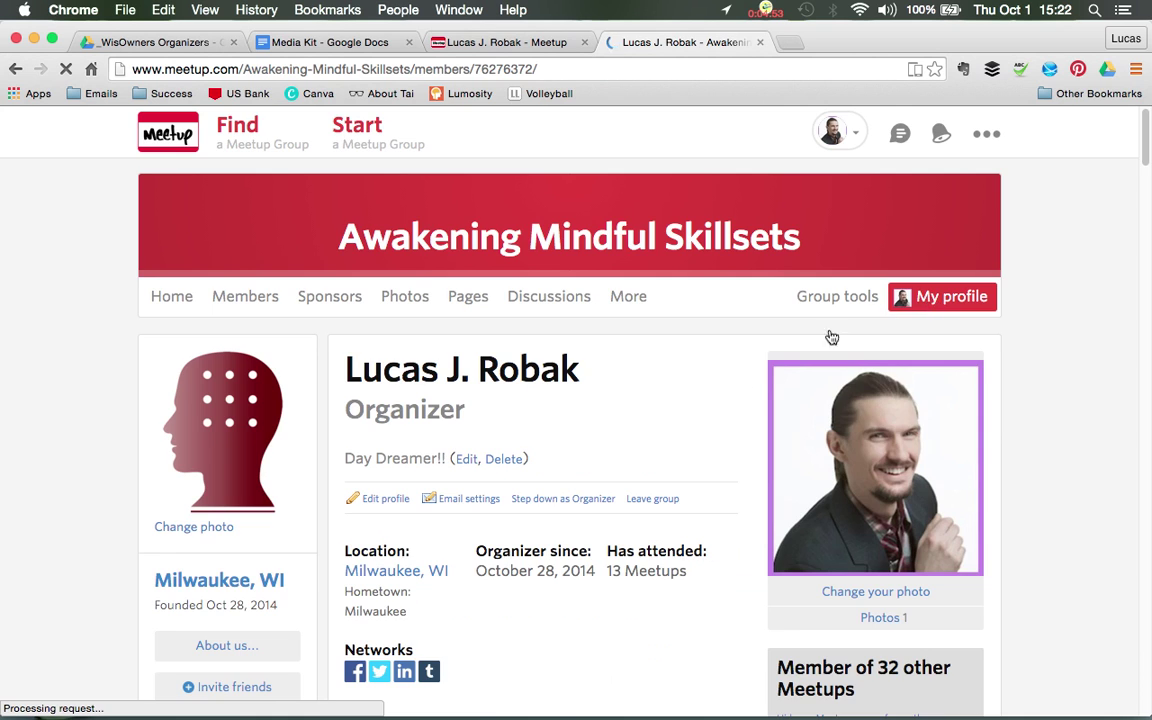
pyautogui.scroll(-2, 420, 372)
pyautogui.scroll(-5, 463, 453)
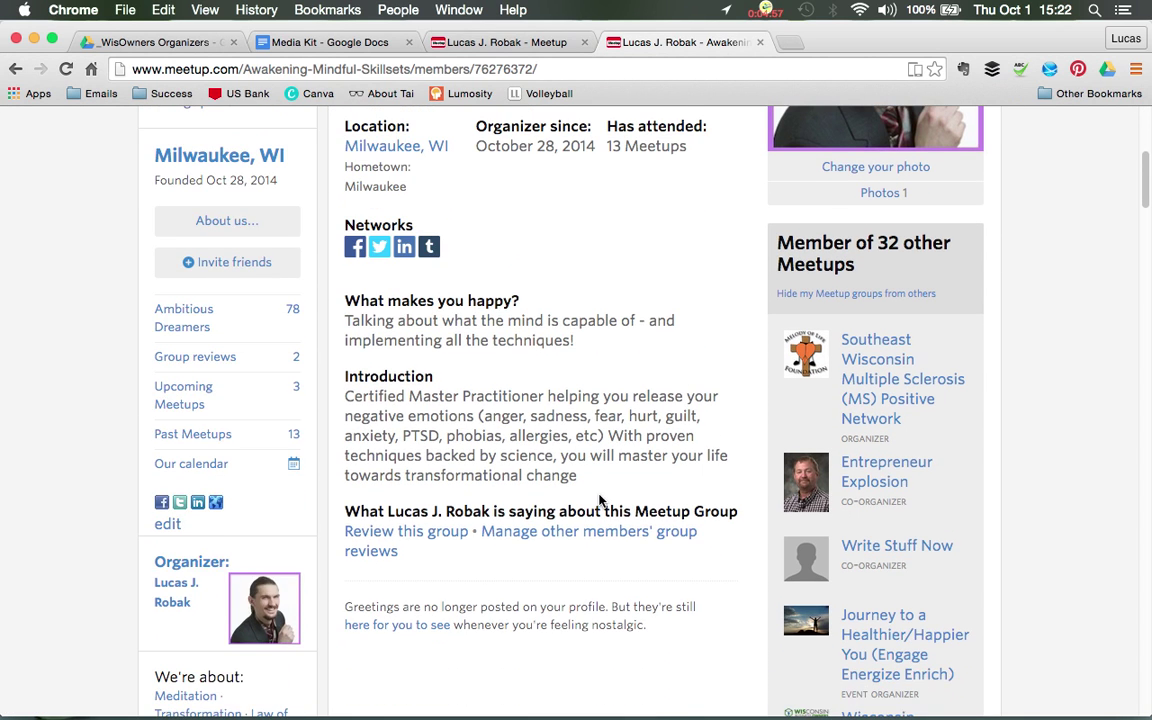
pyautogui.scroll(1, 615, 488)
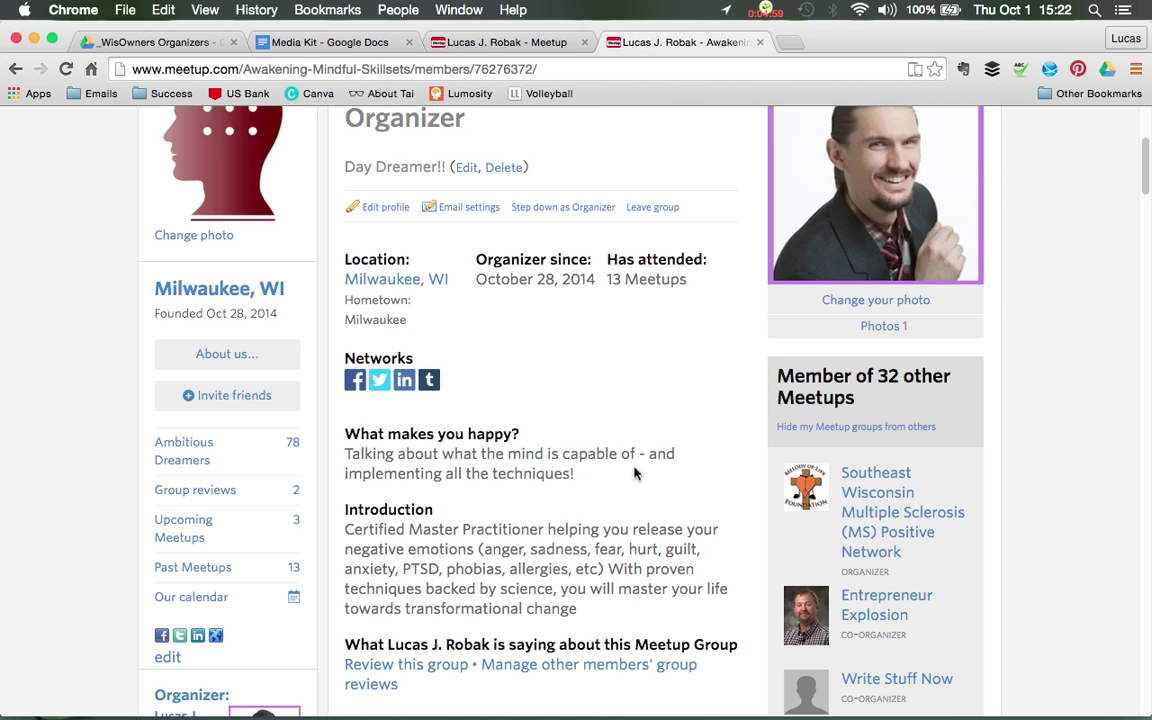